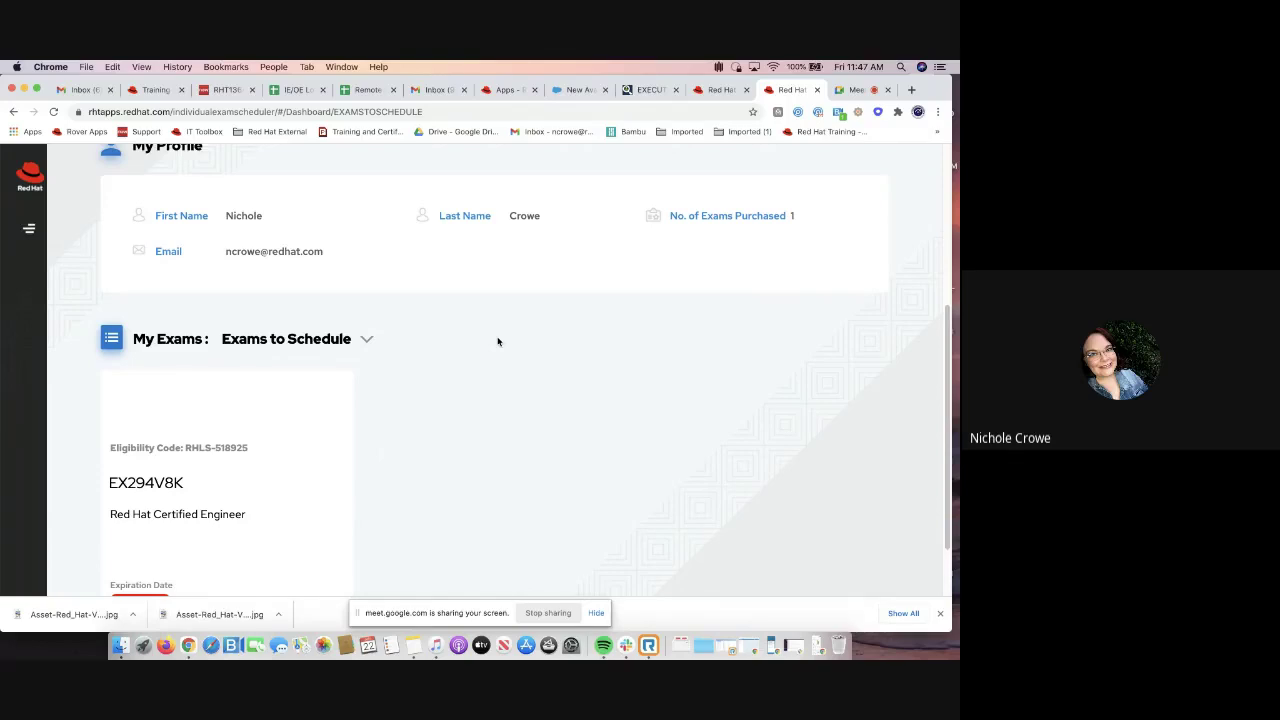
Browse the exam list and open the EX294V8K exam's scheduling details
scroll(497, 341, "up", 5)
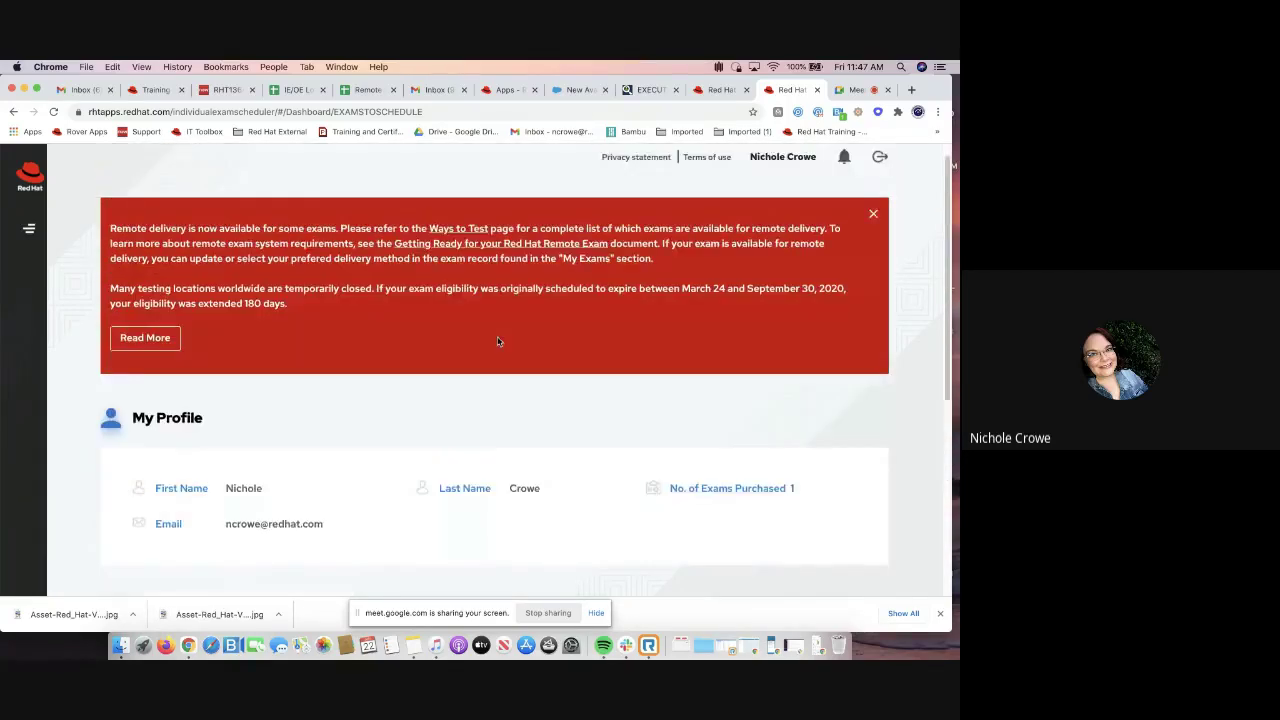
scroll(497, 341, "down", 5)
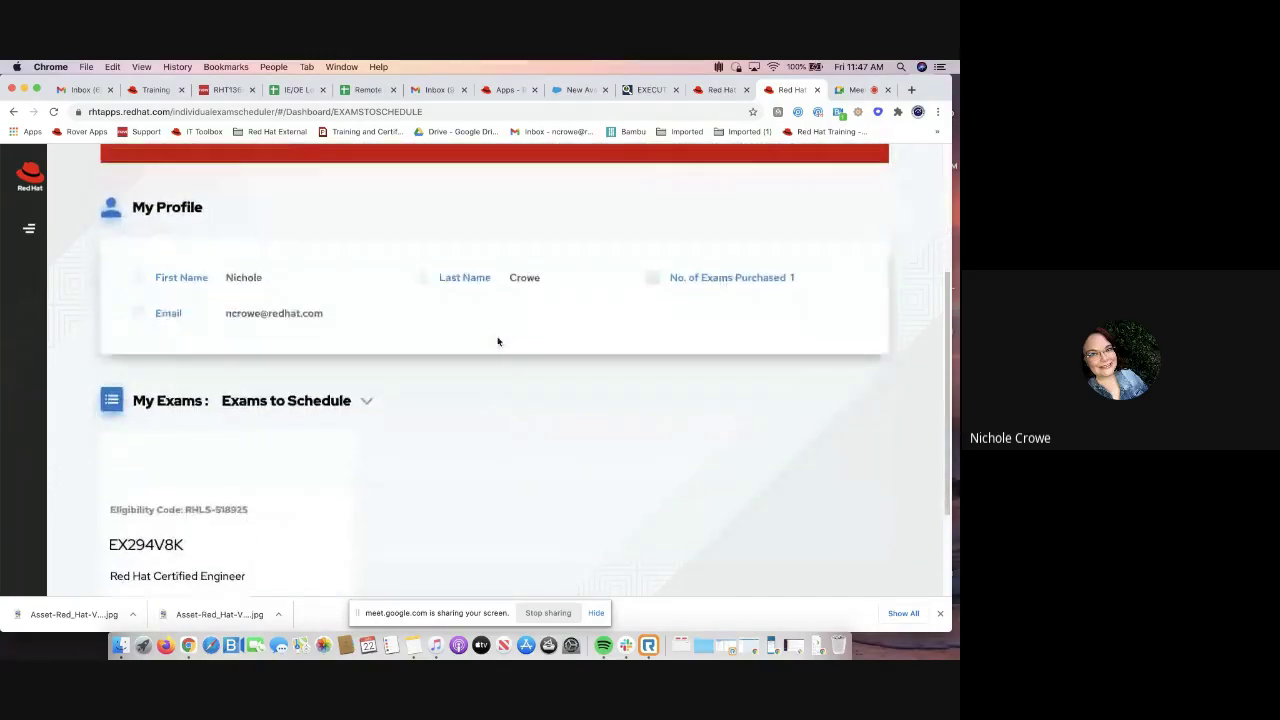
scroll(513, 424, "down", 2)
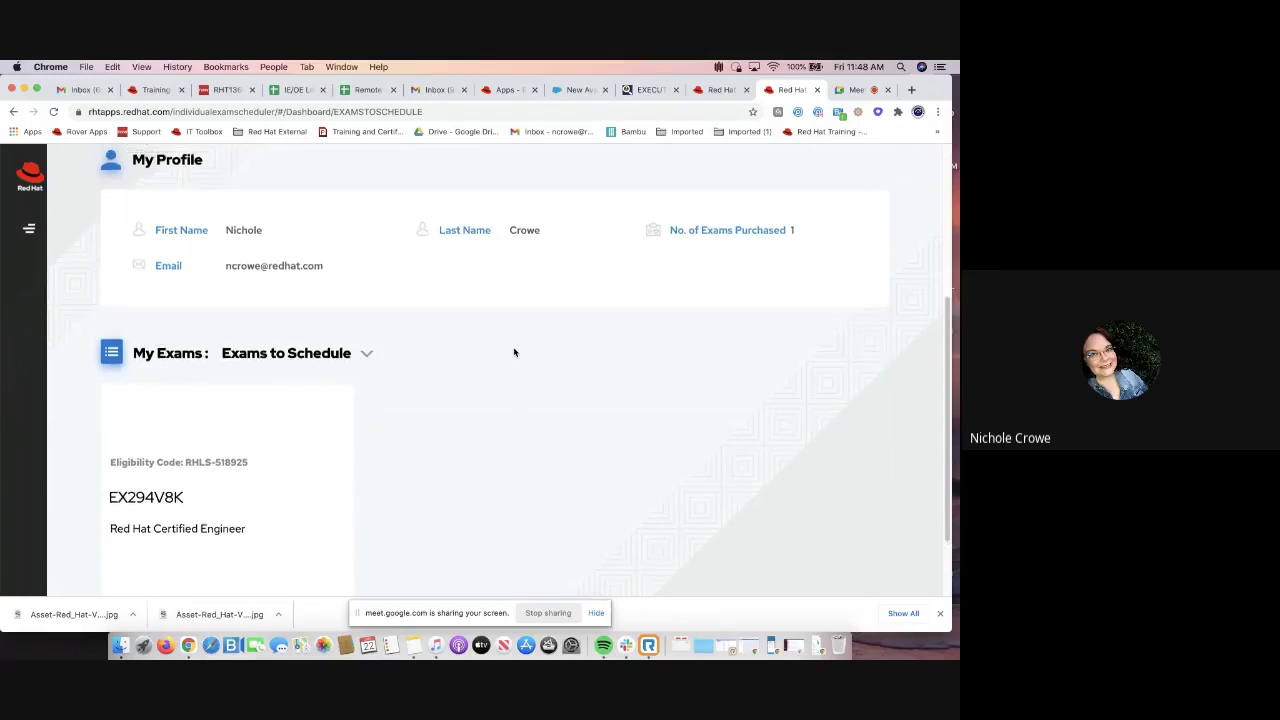
scroll(514, 352, "up", 2)
scroll(514, 352, "down", 1)
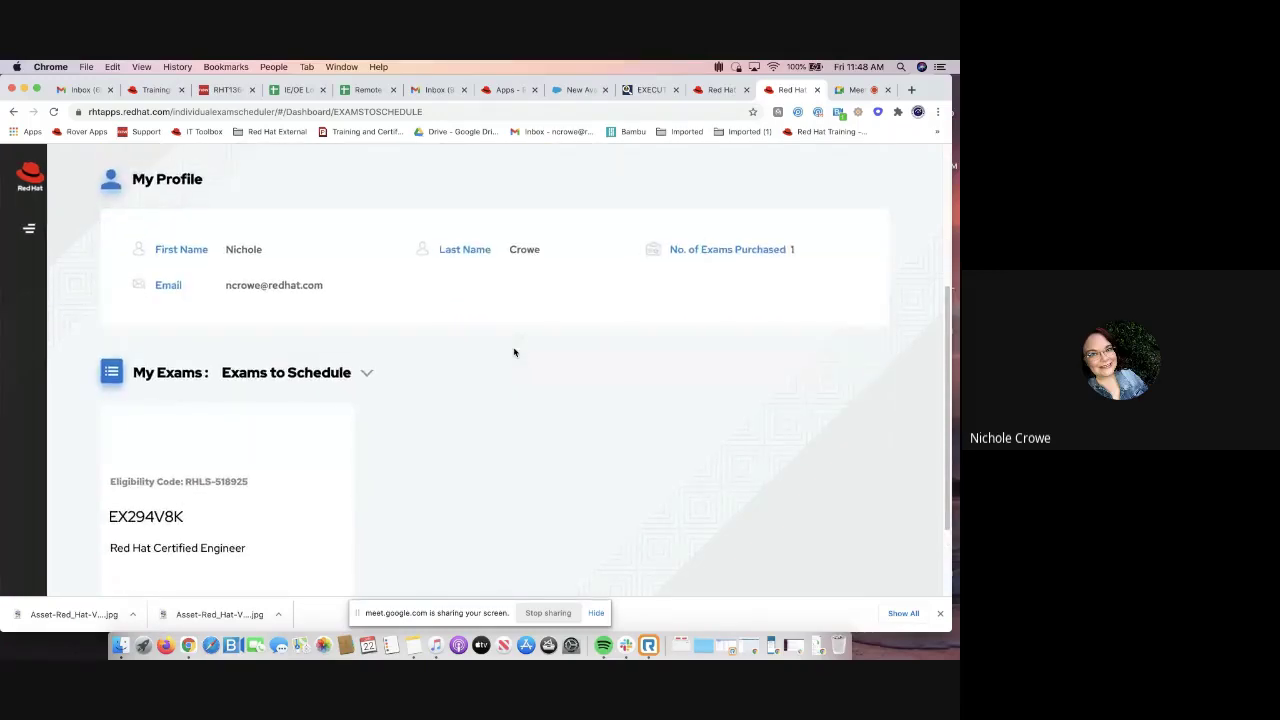
scroll(515, 374, "down", 2)
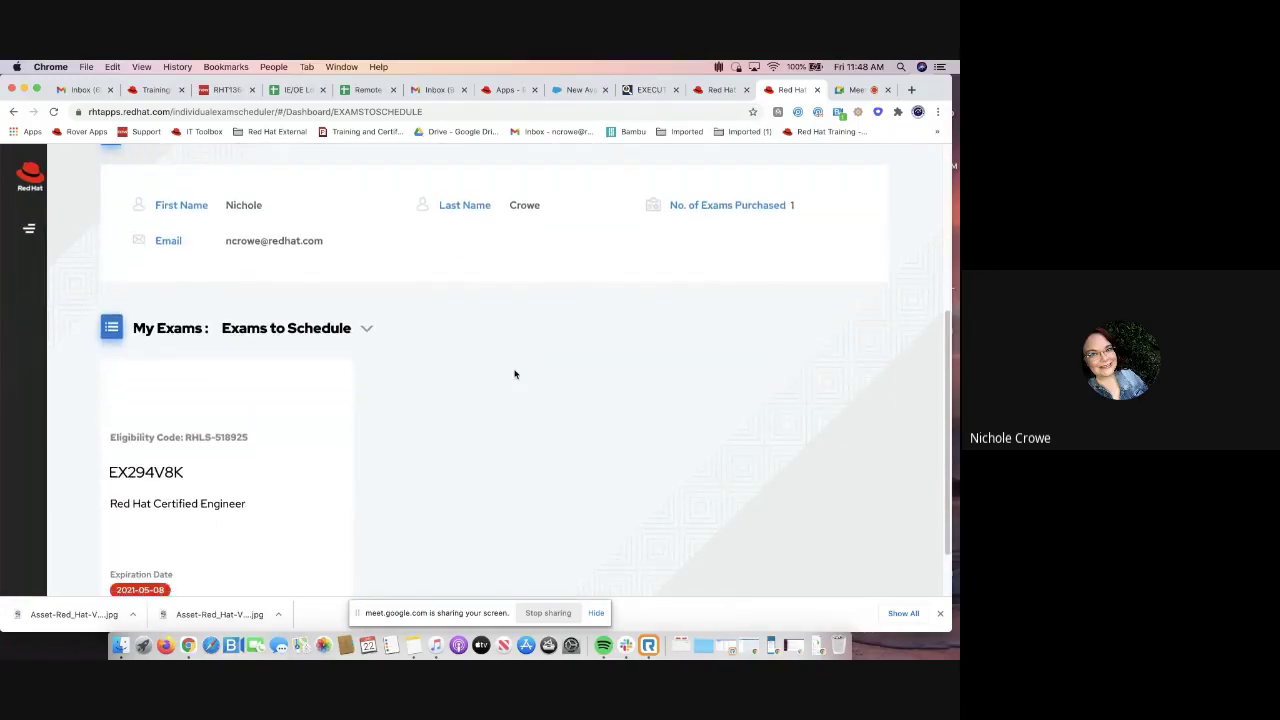
scroll(515, 374, "down", 3)
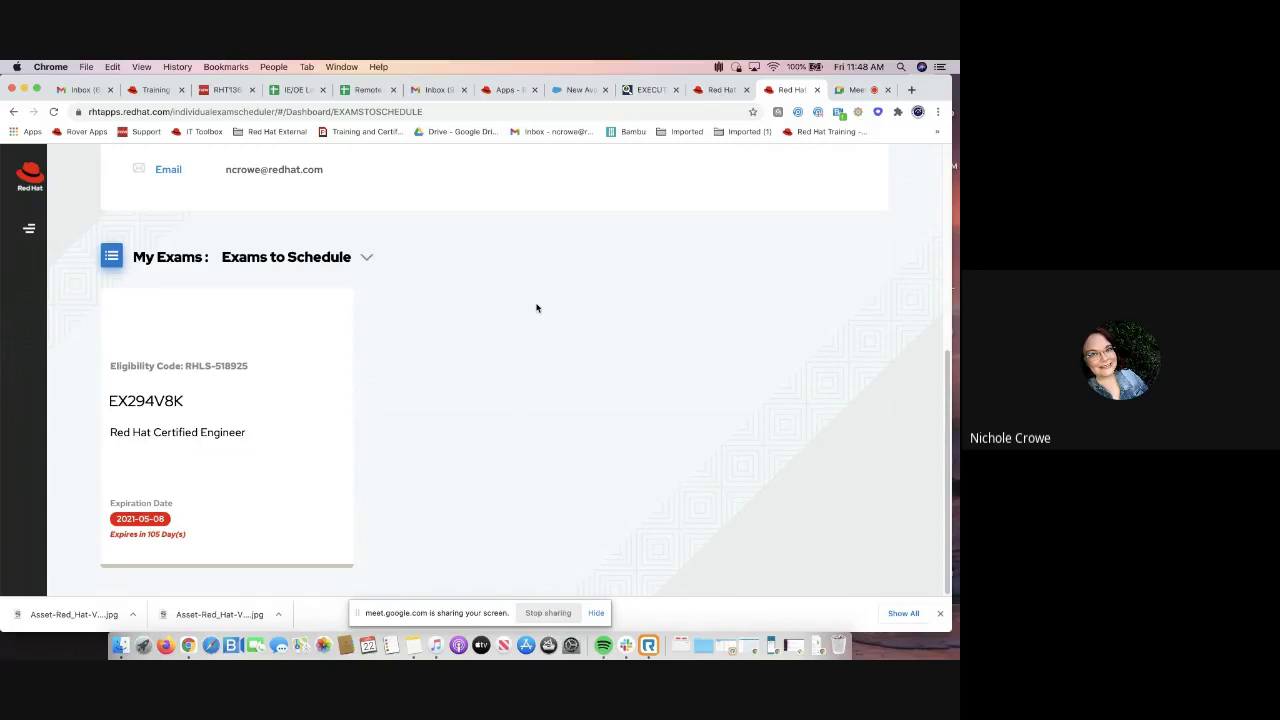
scroll(536, 308, "up", 1)
scroll(536, 308, "down", 1)
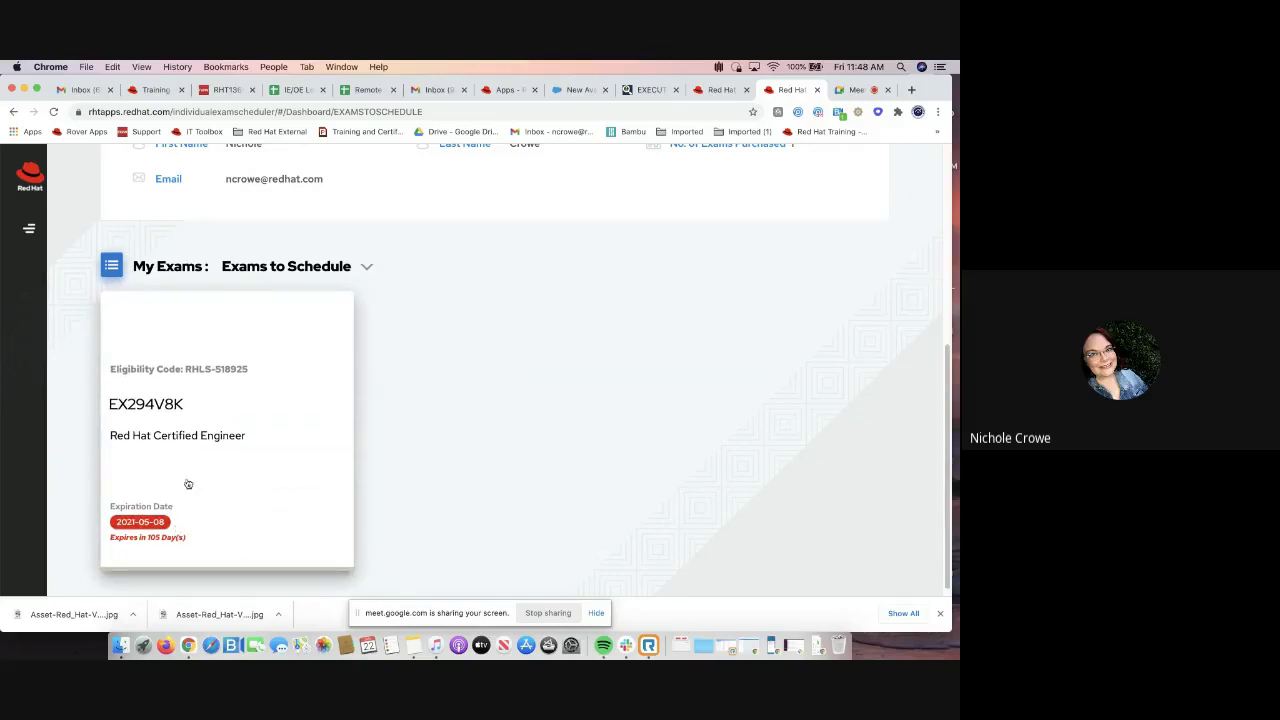
left_click(163, 404)
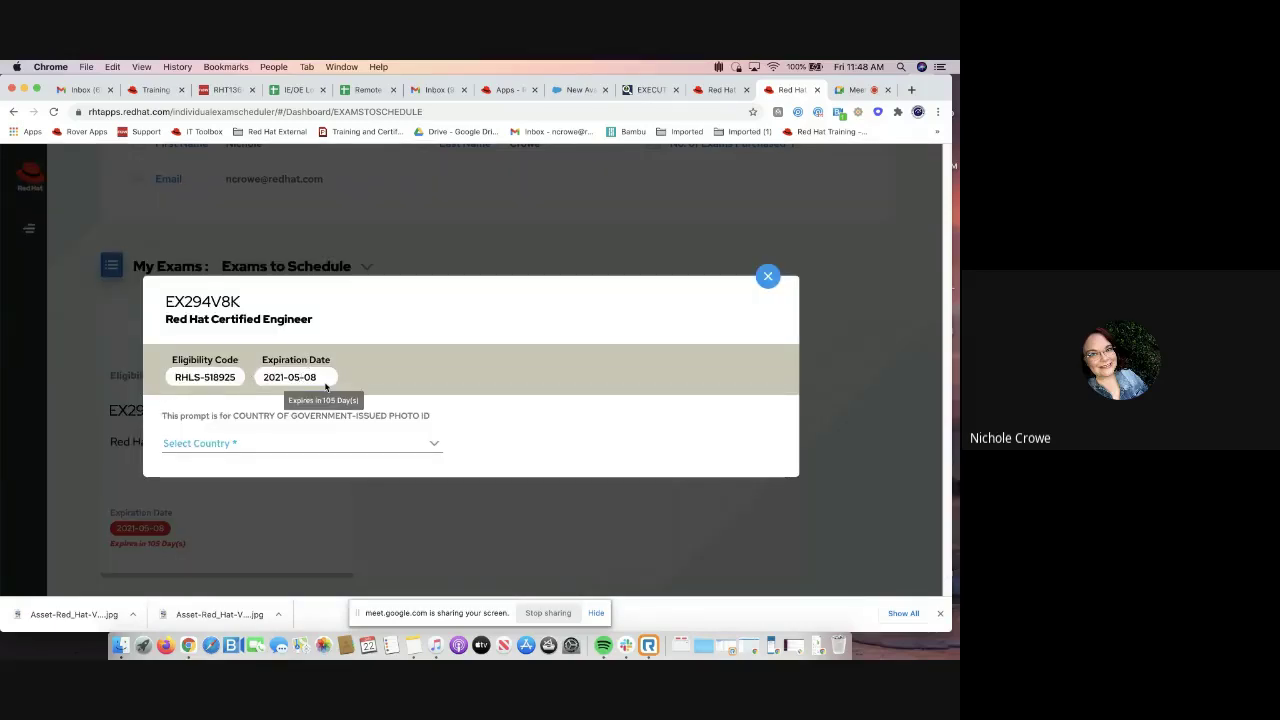
Set the photo ID country to United States and choose Remote delivery
left_click(168, 446)
scroll(183, 451, "down", 20)
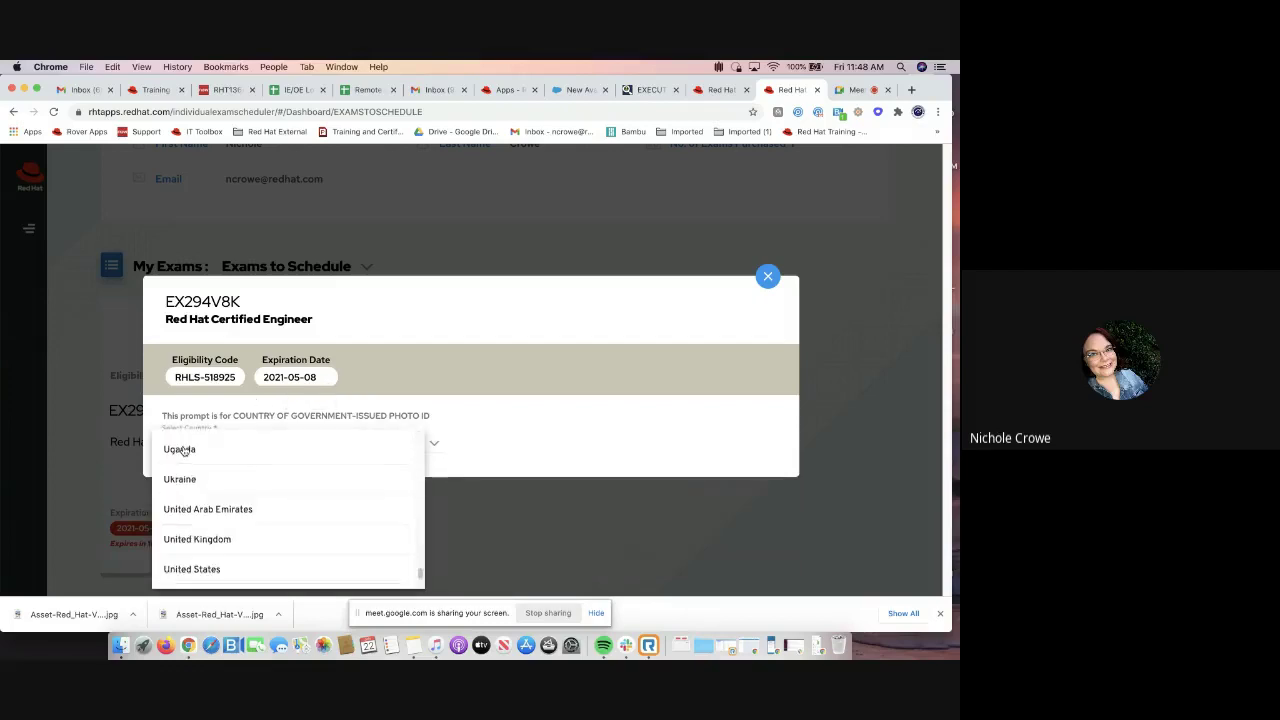
left_click(218, 570)
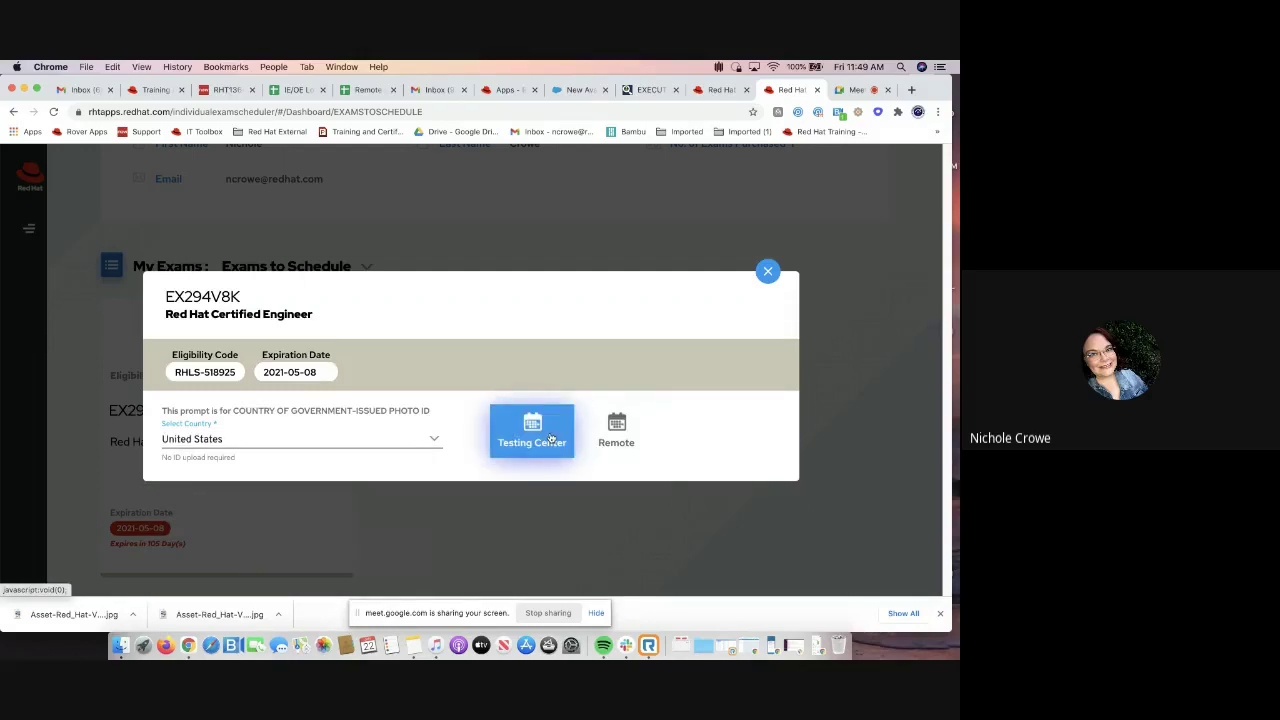
left_click(556, 400)
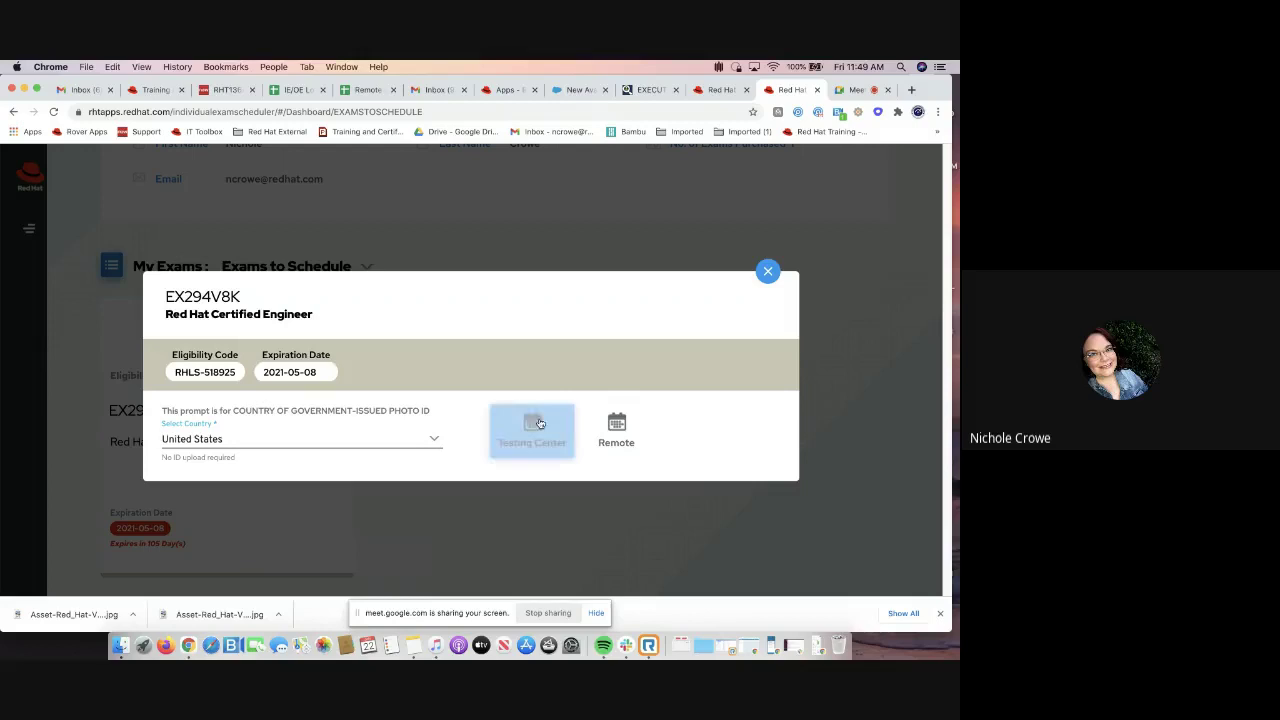
left_click(615, 425)
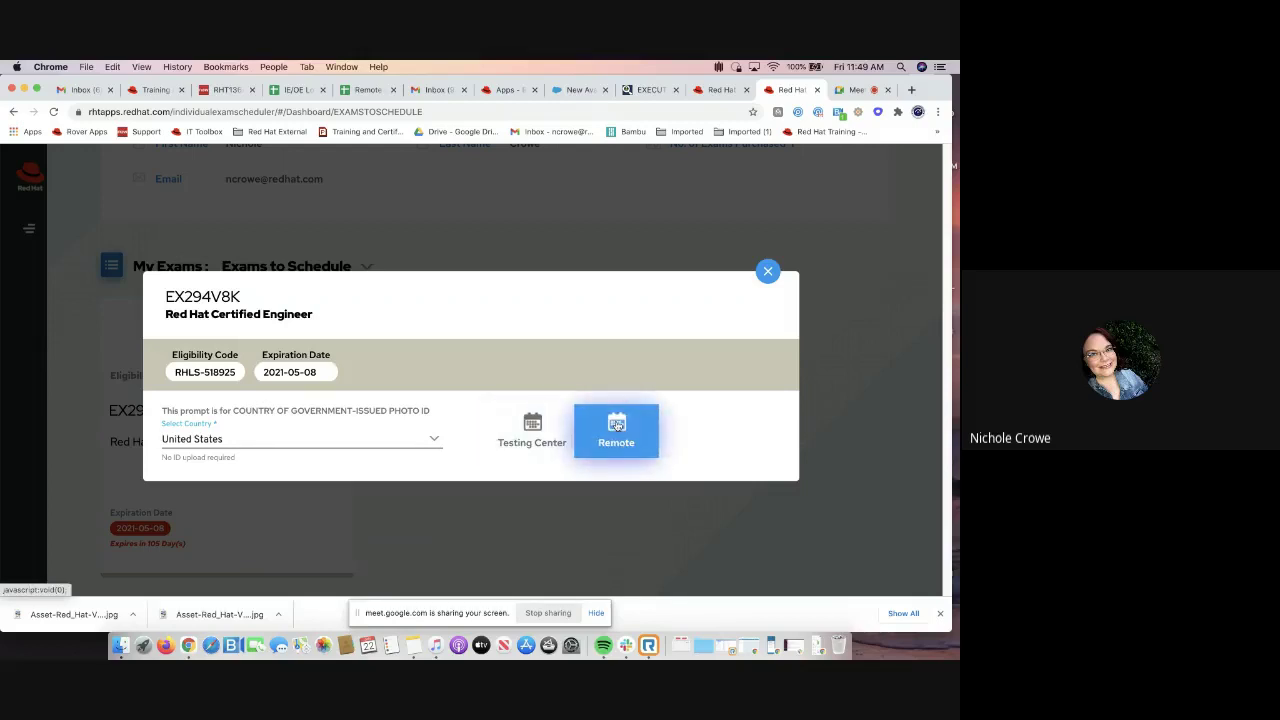
left_click(540, 434)
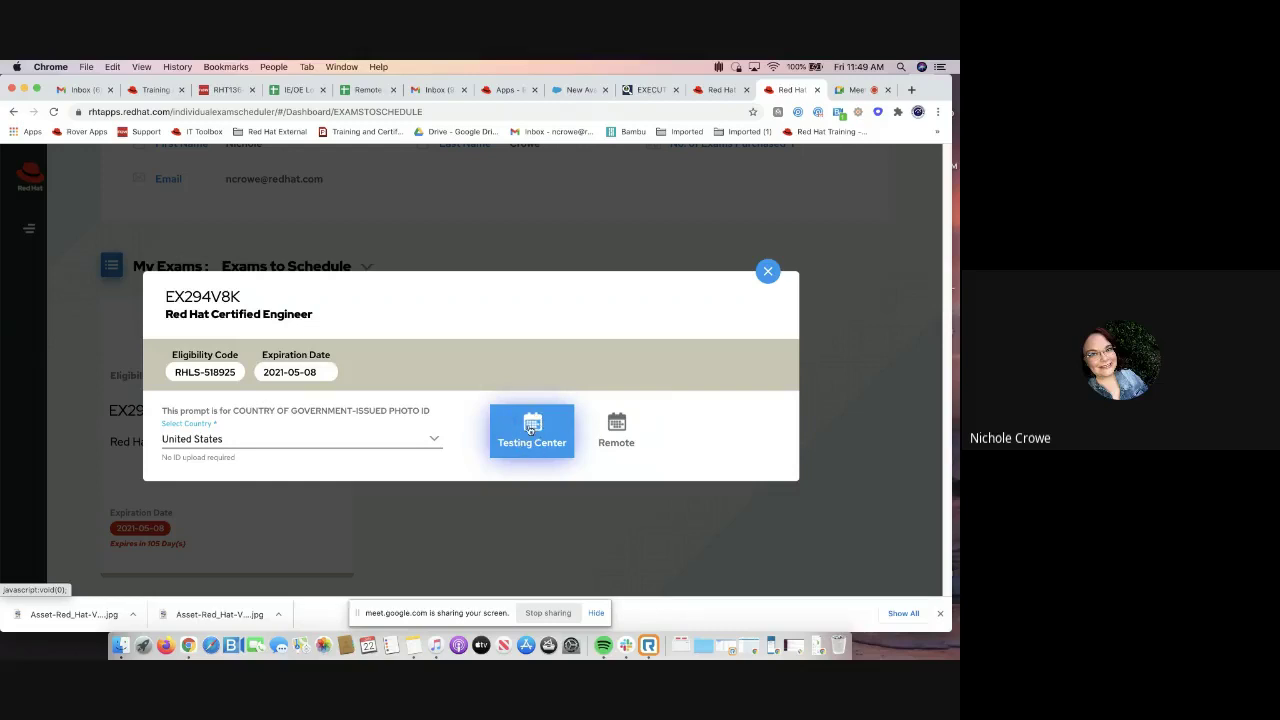
left_click(614, 432)
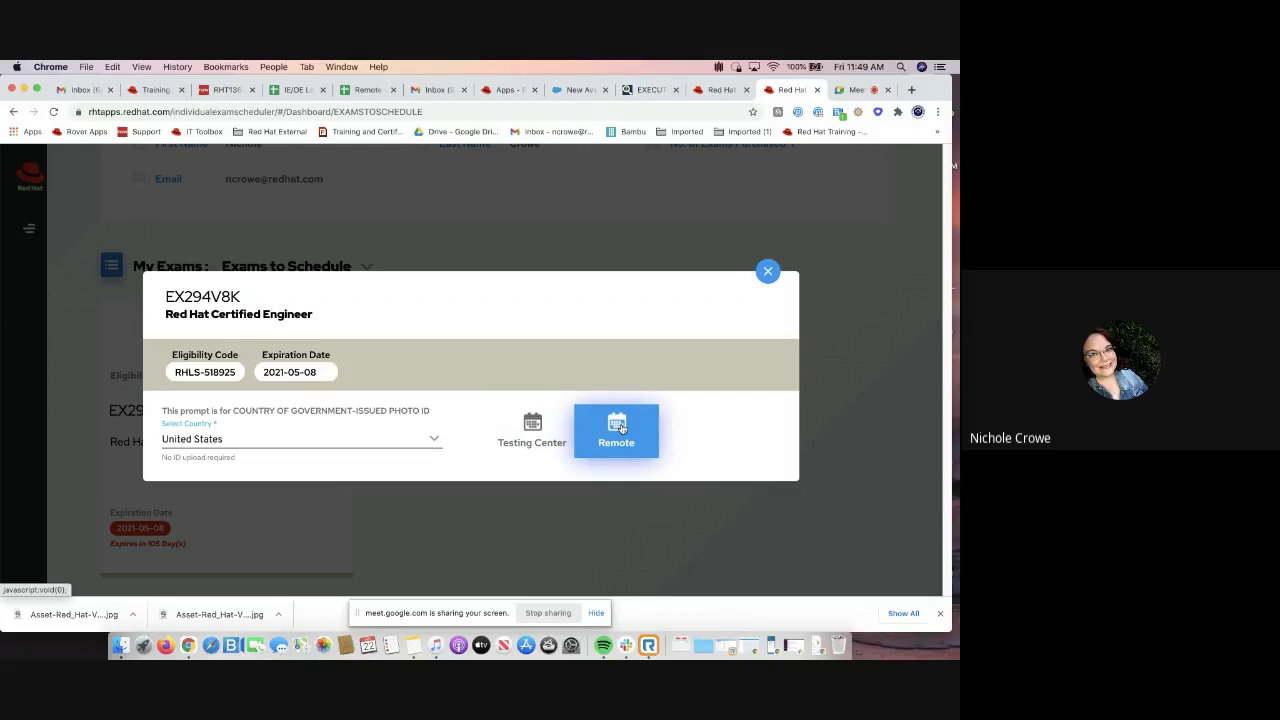
Proceed with Remote delivery and set the location country to United States by filtering 'unit'
left_click(619, 428)
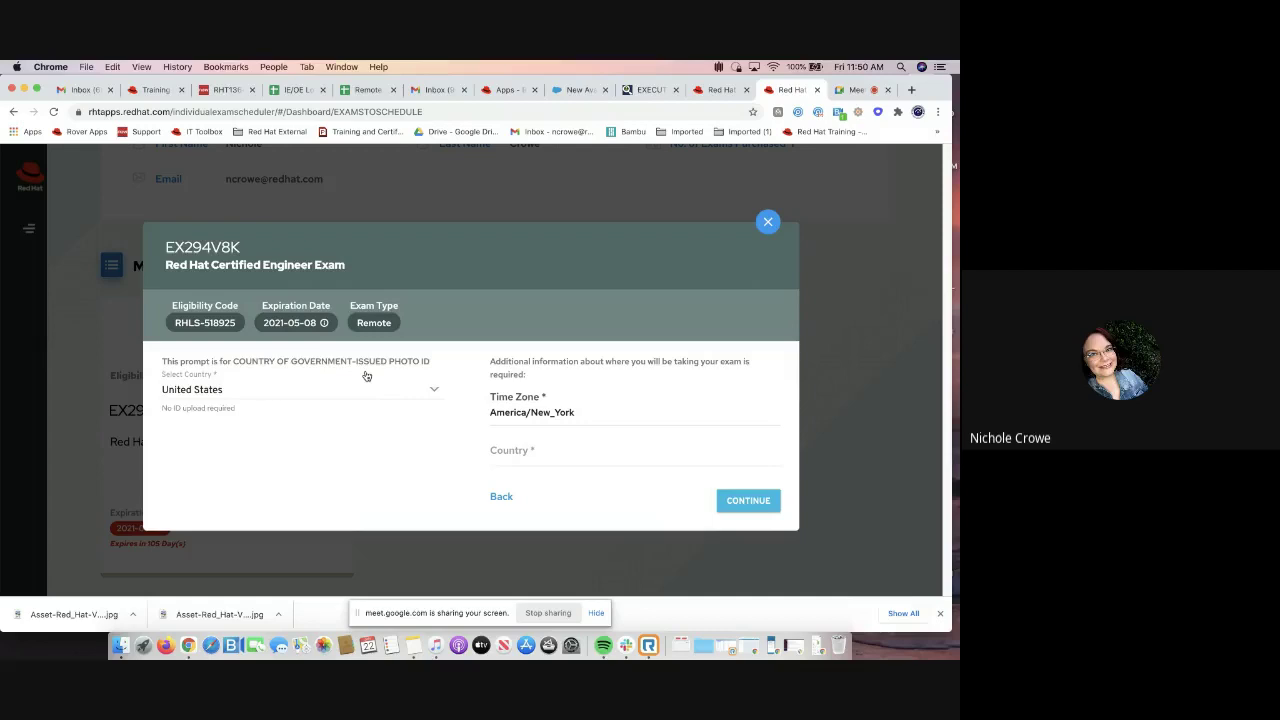
left_click(518, 450)
type("unit")
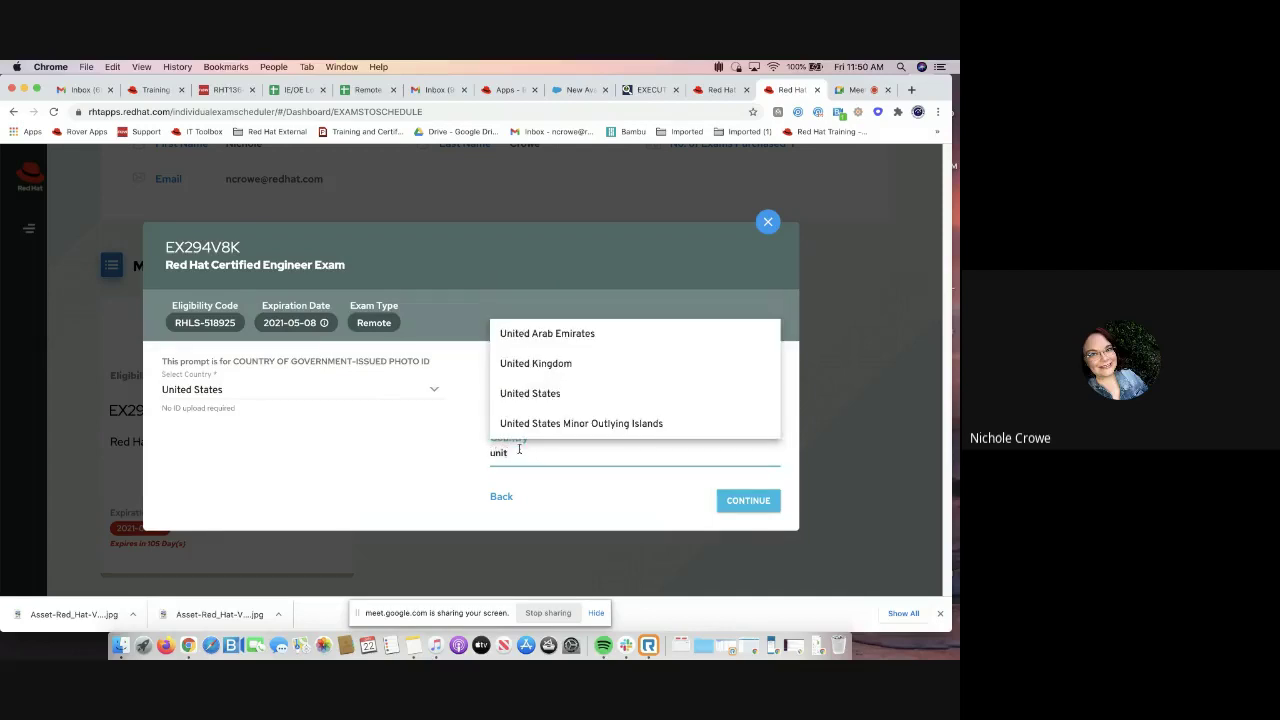
left_click(521, 398)
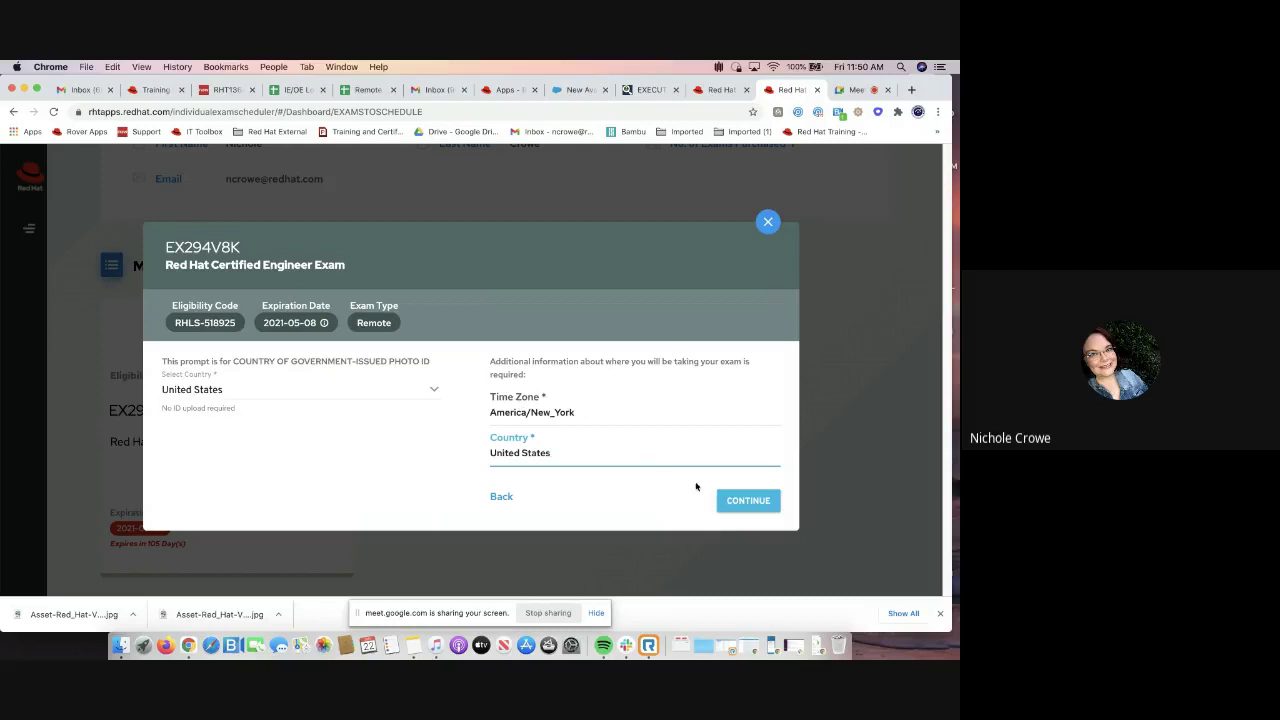
left_click(748, 500)
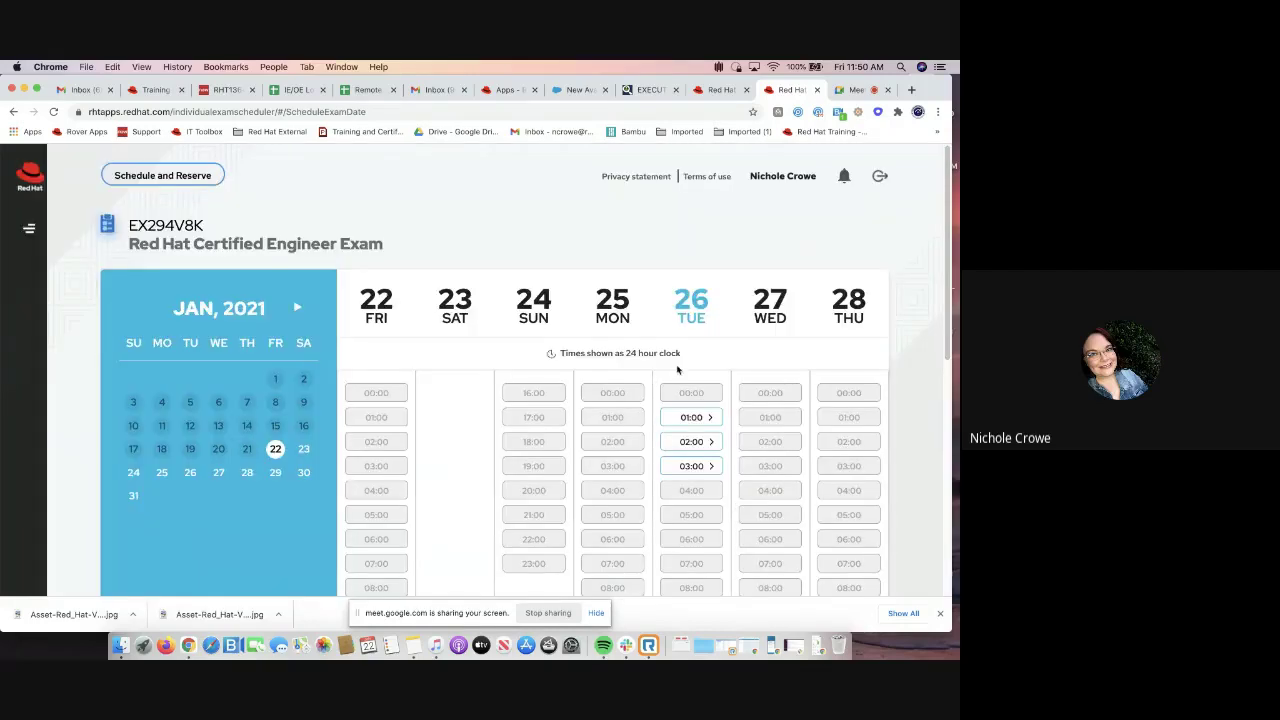
scroll(694, 366, "down", 2)
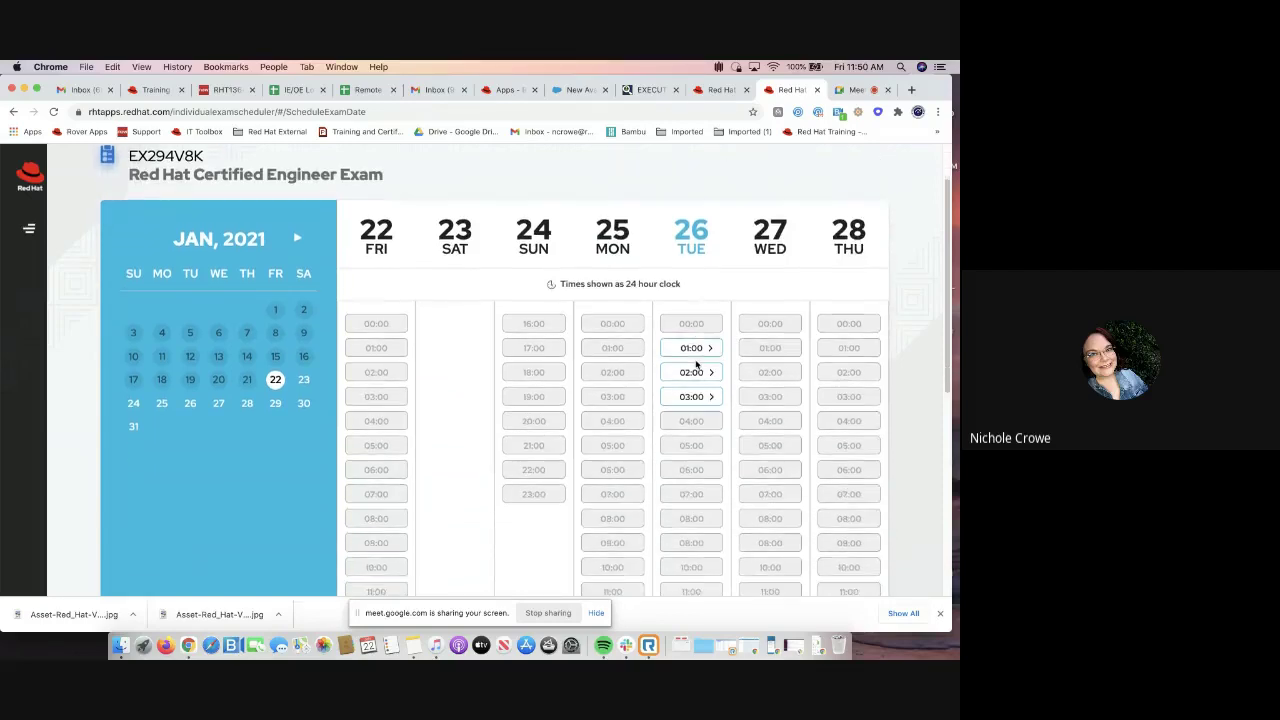
scroll(697, 365, "down", 5)
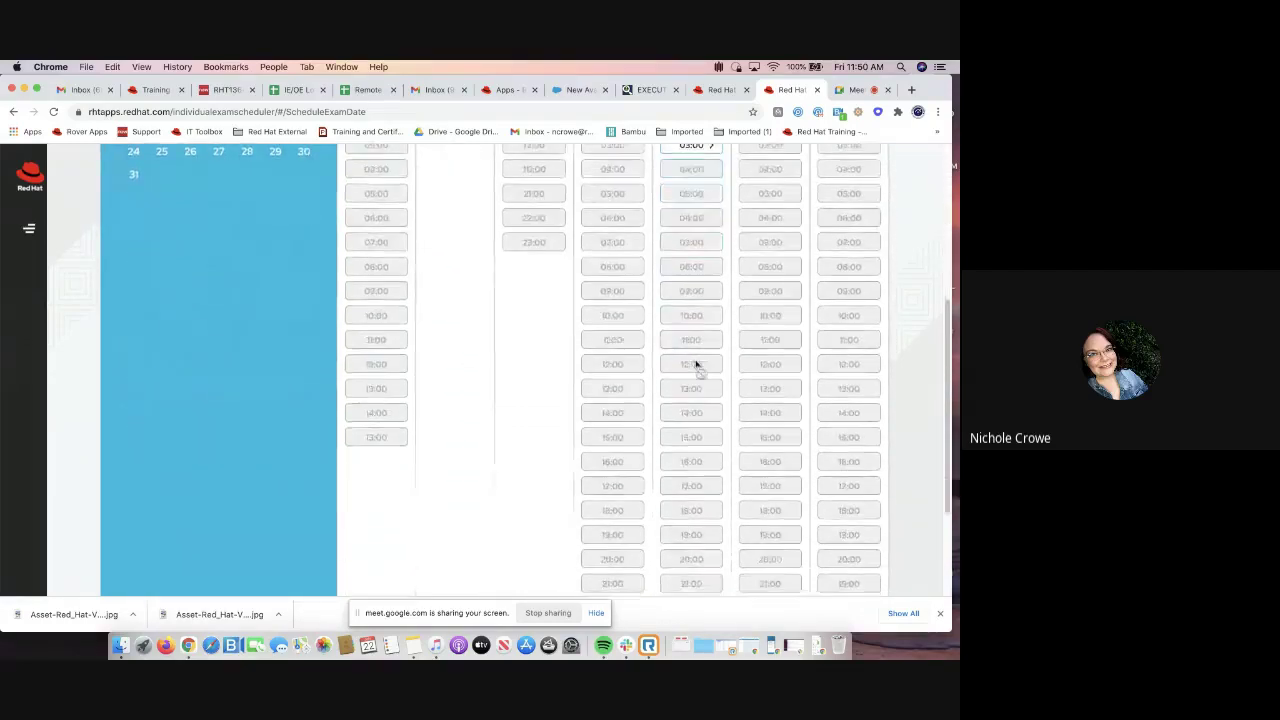
scroll(697, 365, "up", 5)
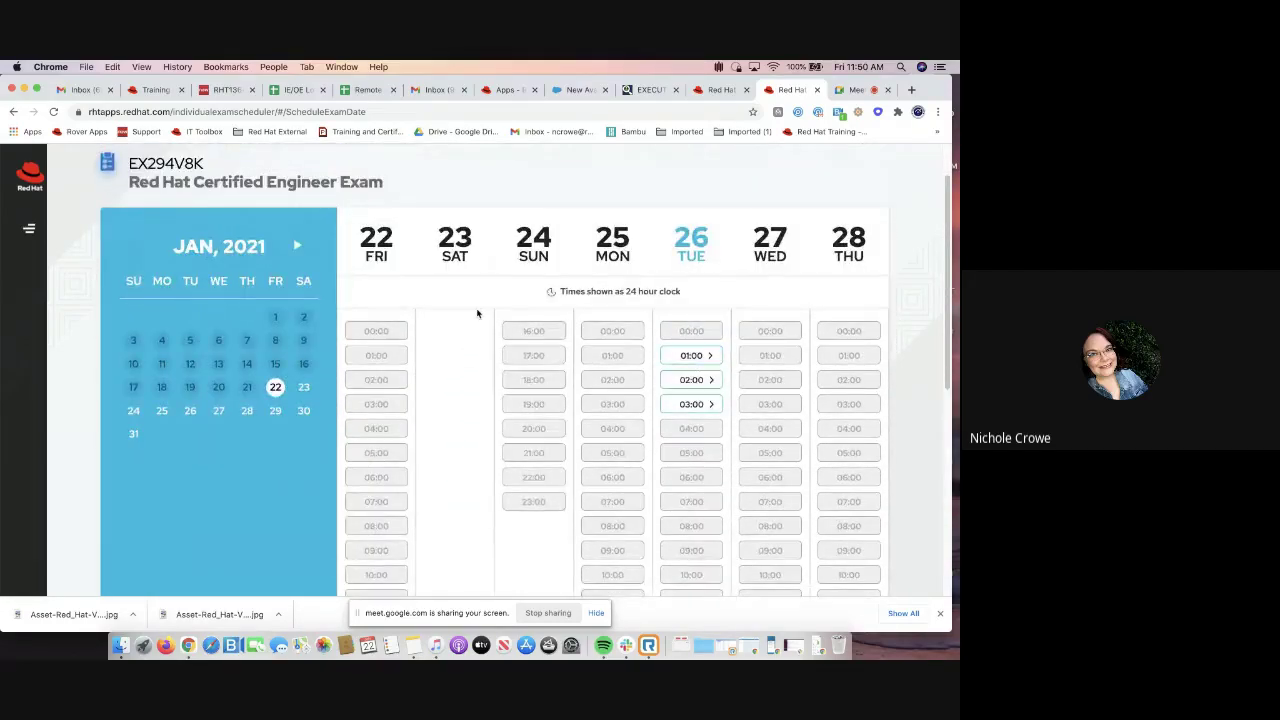
scroll(478, 315, "down", 1)
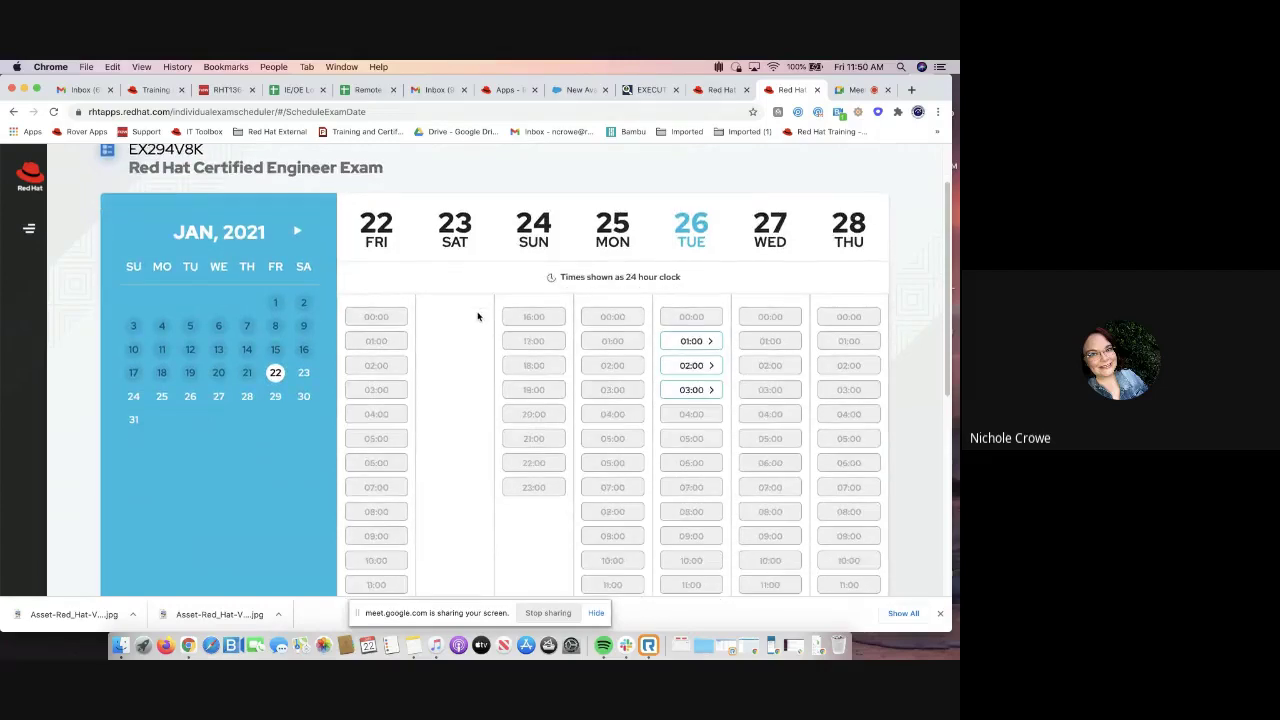
scroll(478, 316, "down", 1)
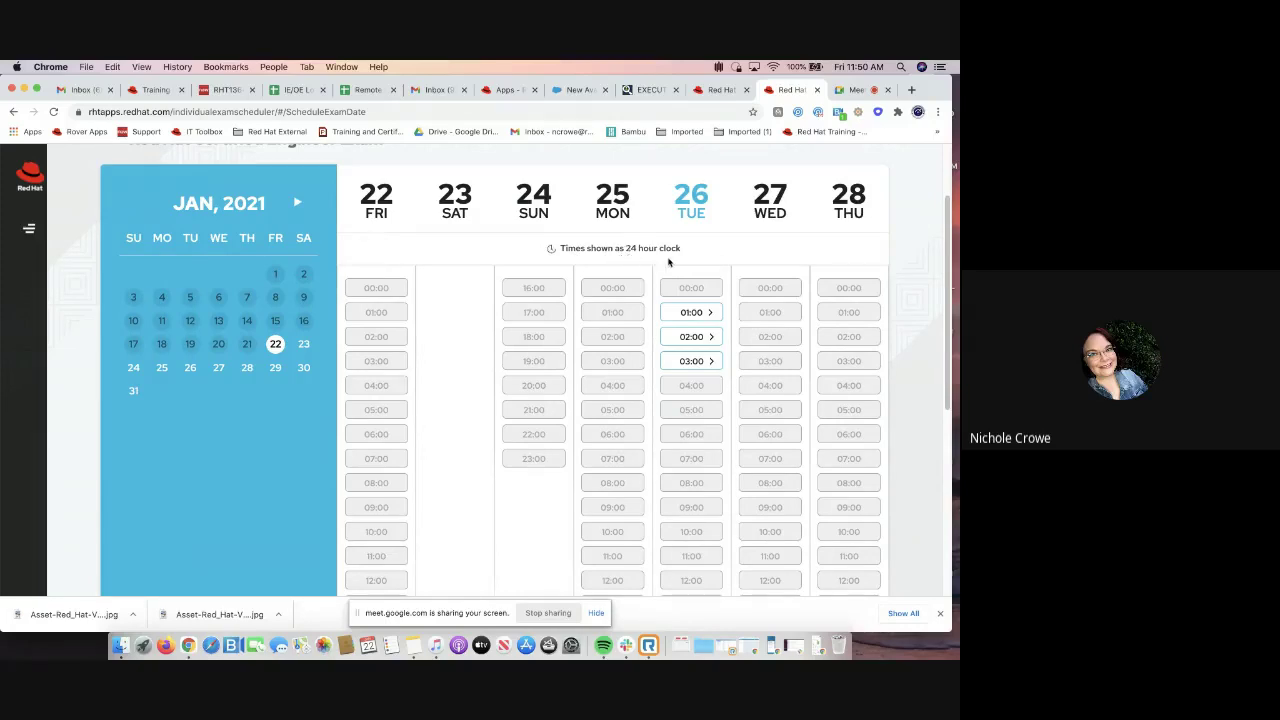
scroll(669, 262, "down", 1)
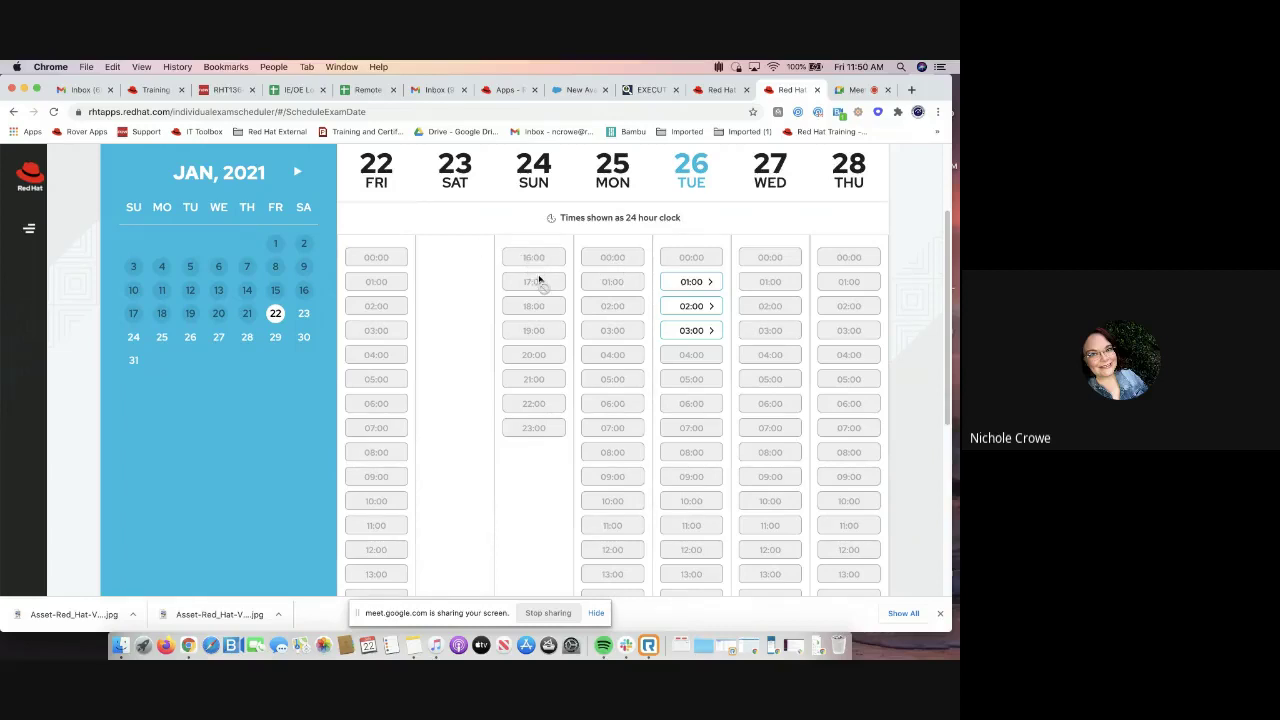
scroll(538, 281, "down", 5)
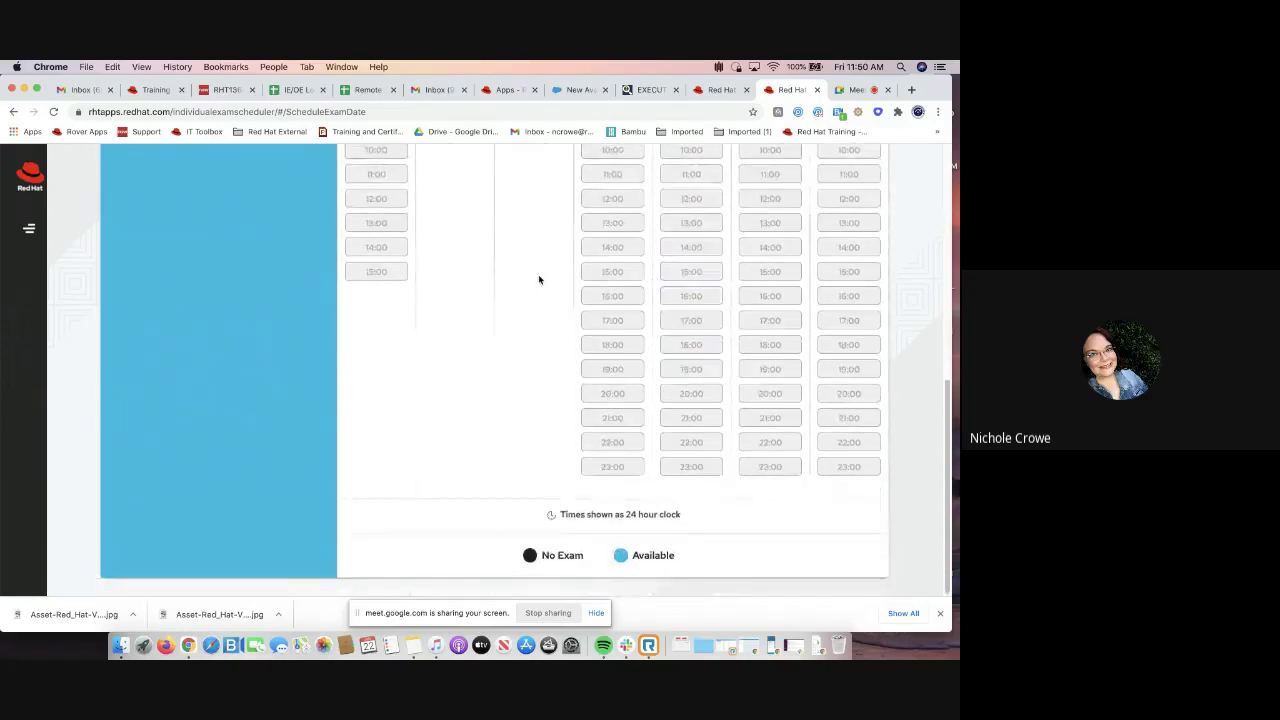
scroll(538, 280, "up", 5)
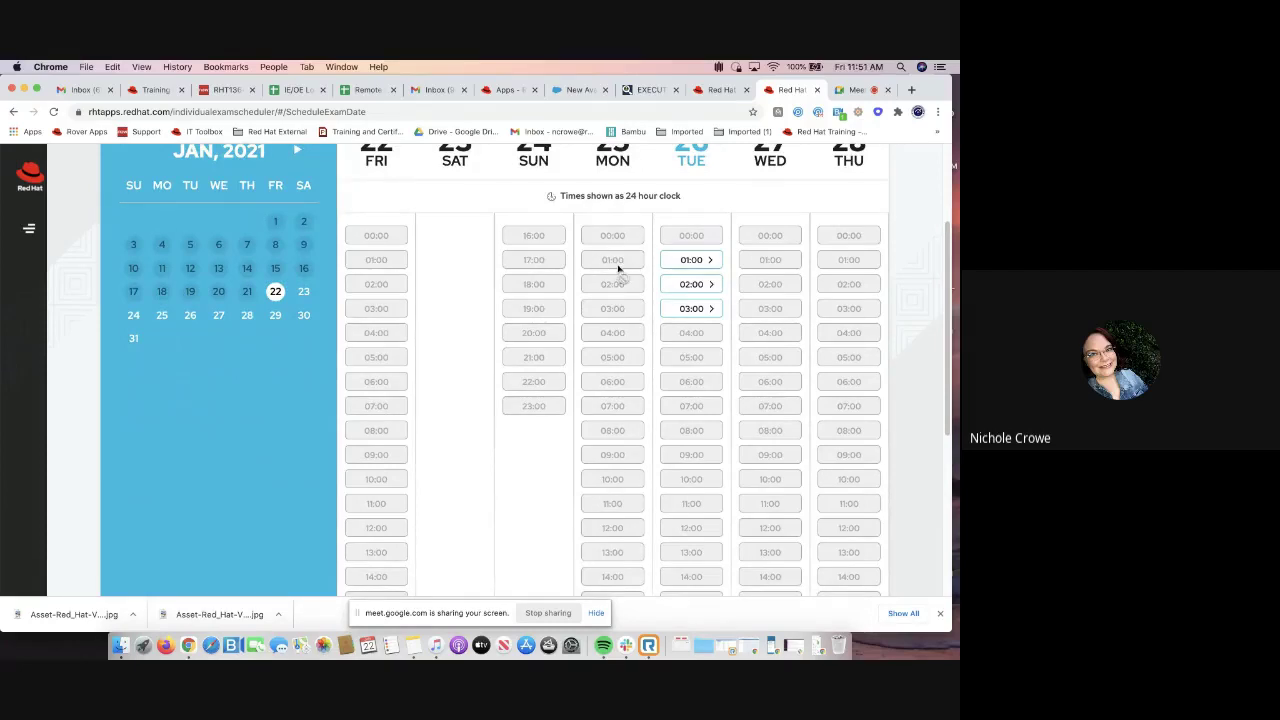
scroll(617, 267, "down", 2)
scroll(620, 270, "down", 1)
scroll(620, 331, "up", 4)
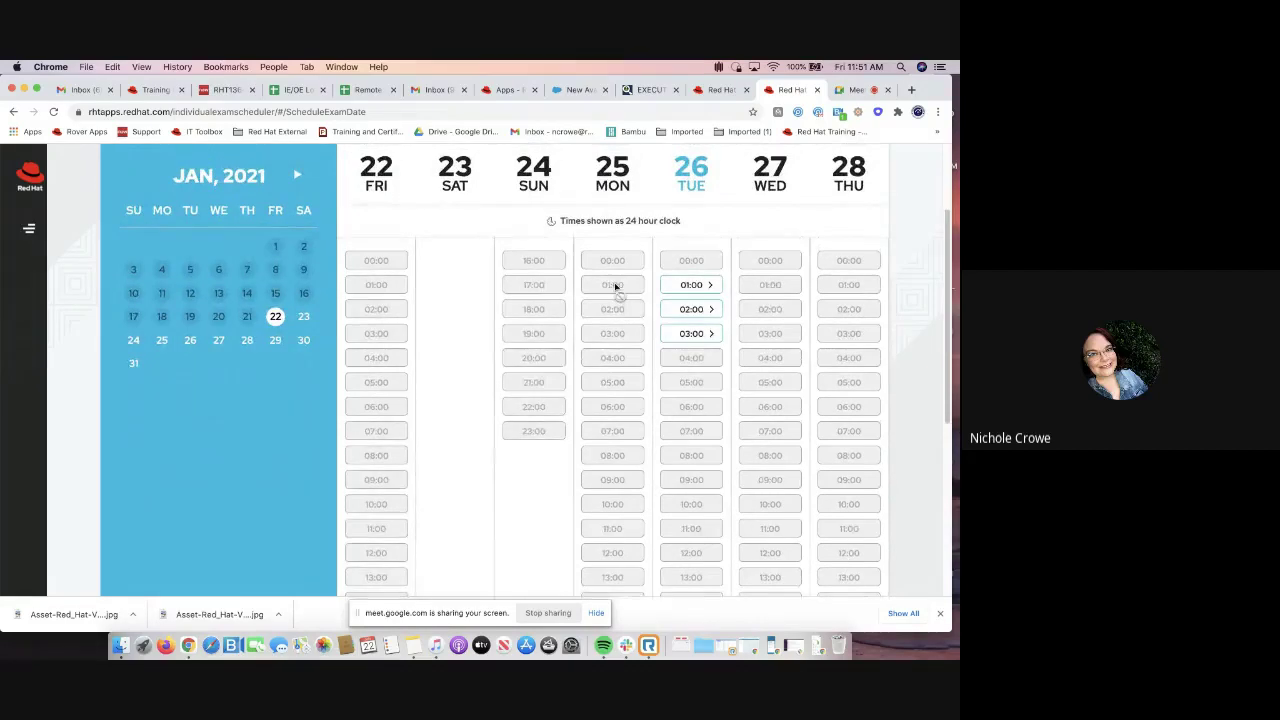
scroll(614, 334, "down", 4)
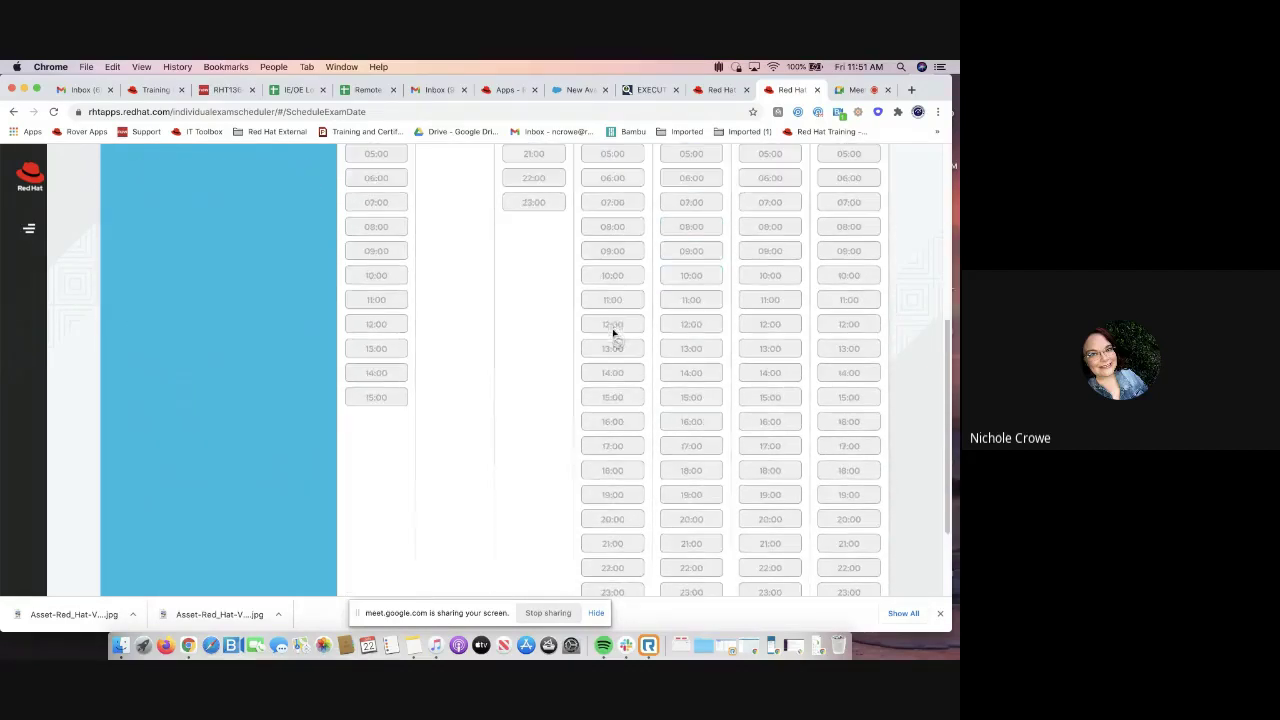
scroll(614, 374, "down", 2)
scroll(614, 374, "up", 6)
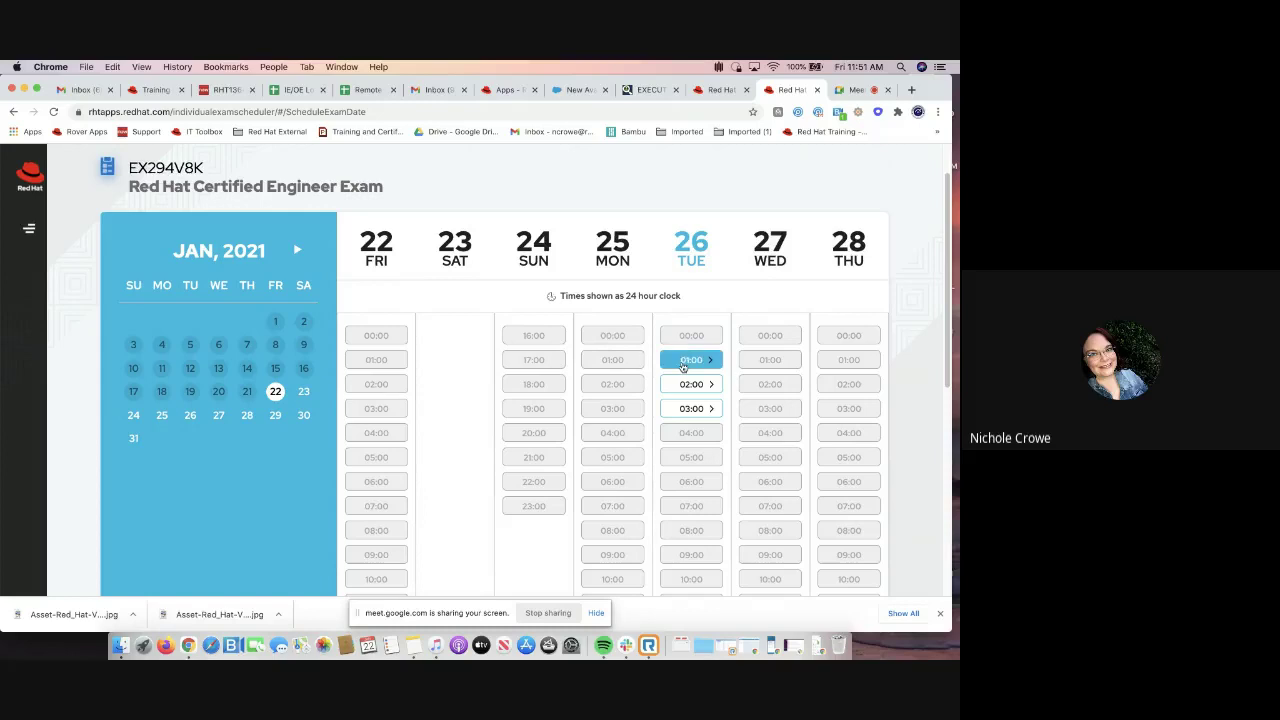
scroll(593, 384, "down", 1)
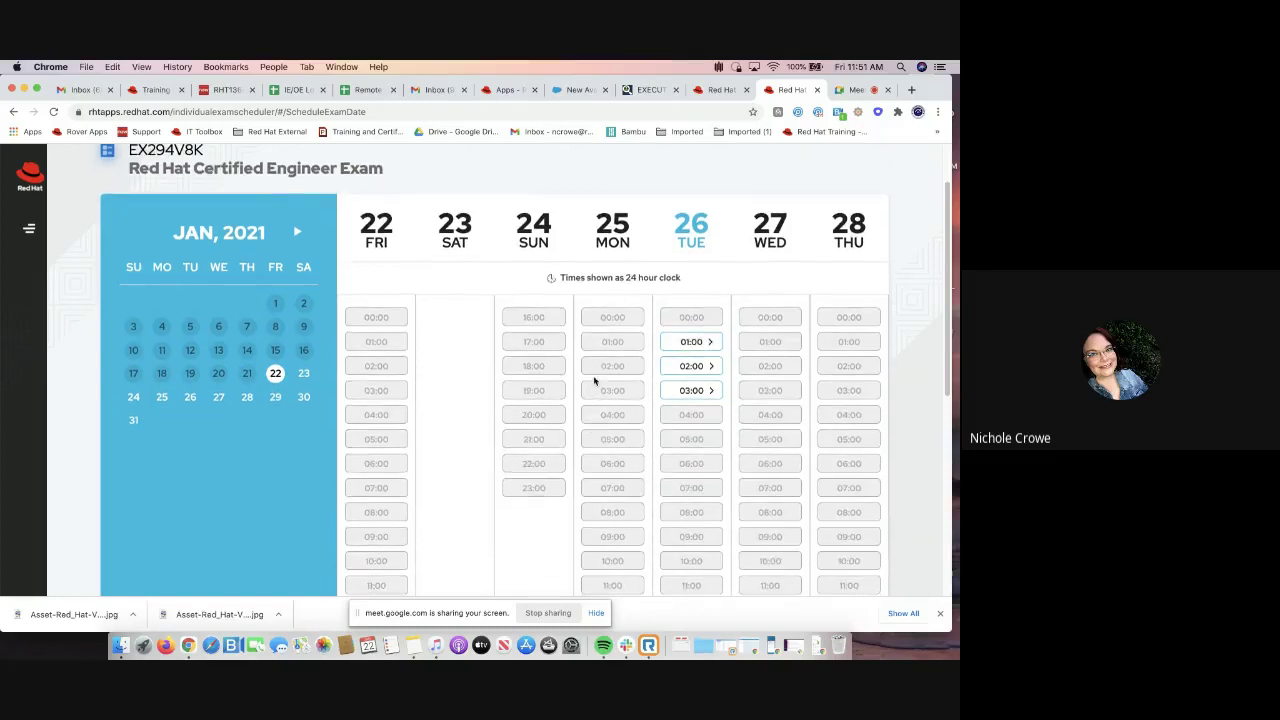
scroll(594, 381, "down", 3)
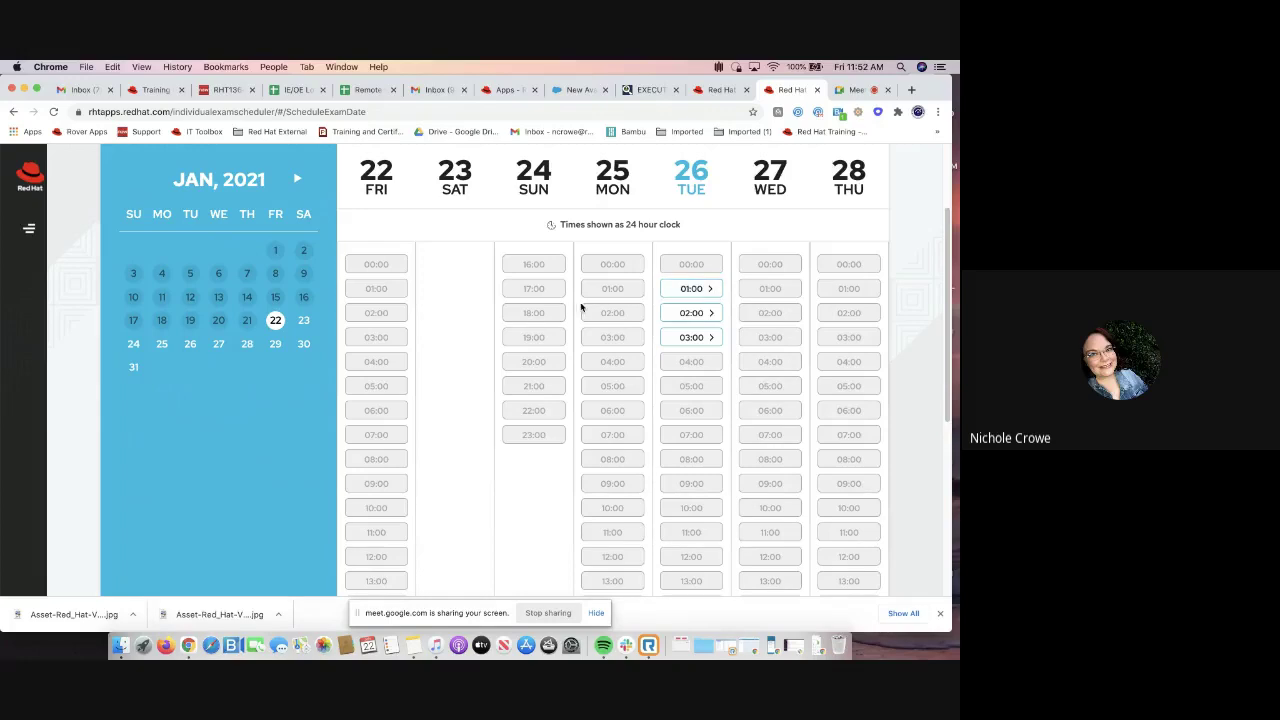
Move the calendar to March 2021 and pick the 11:30 slot on Monday 15 March
left_click(297, 179)
left_click(297, 179)
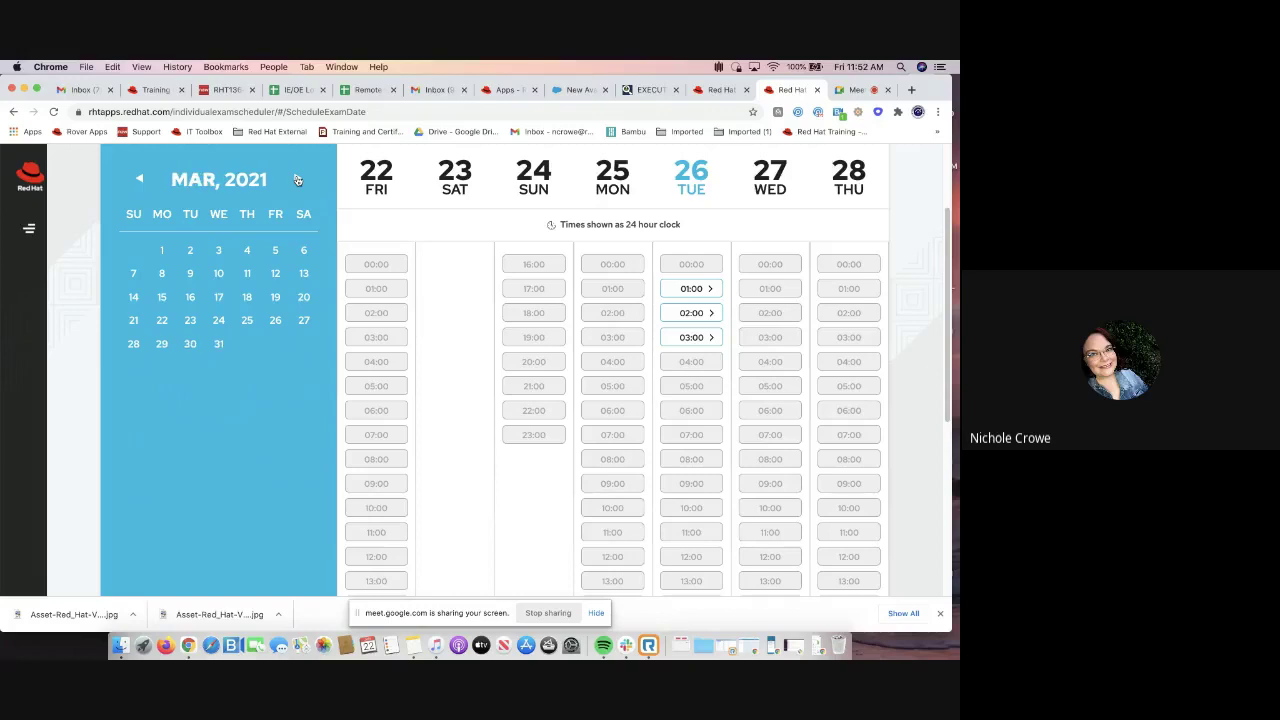
left_click(188, 276)
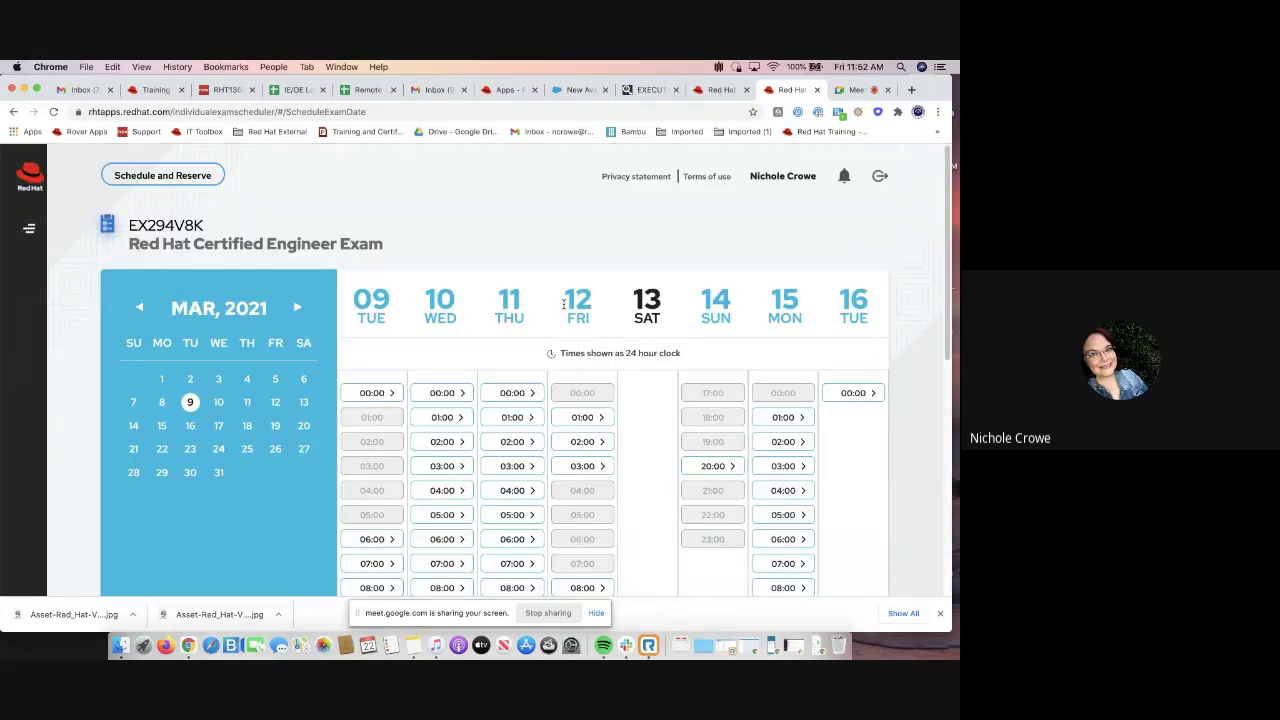
scroll(563, 305, "down", 3)
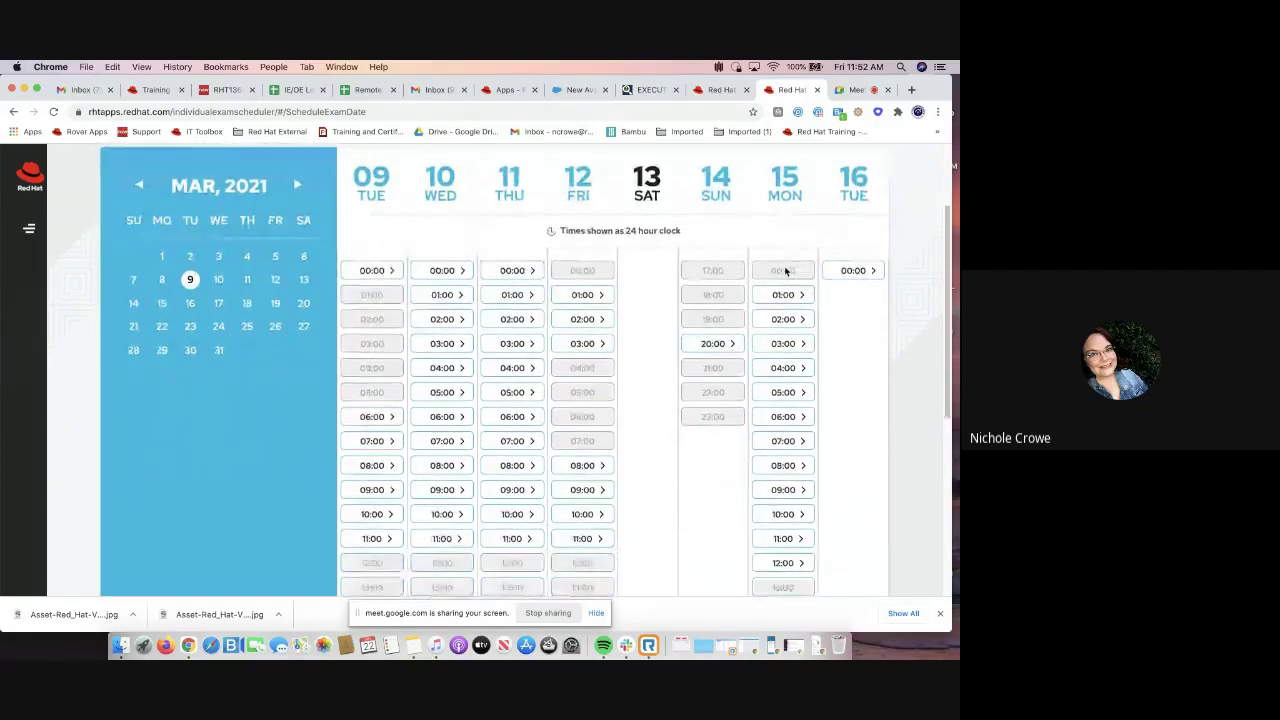
scroll(785, 271, "down", 1)
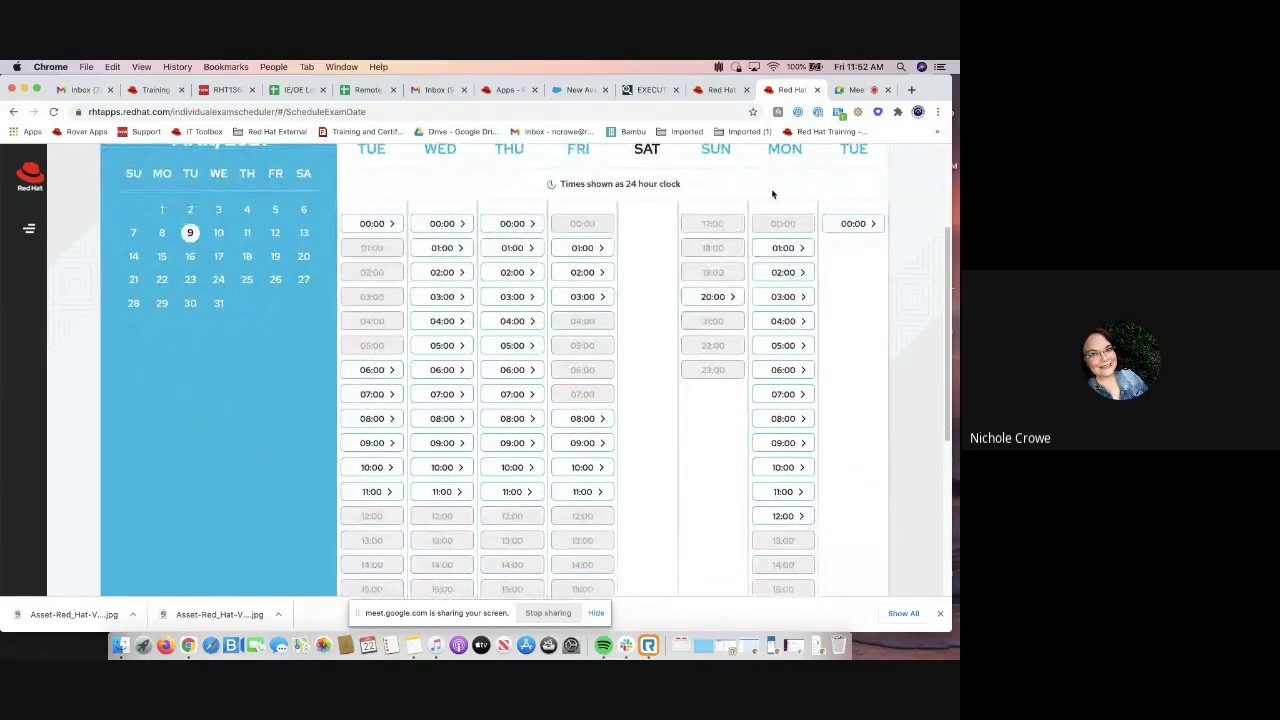
scroll(776, 186, "up", 1)
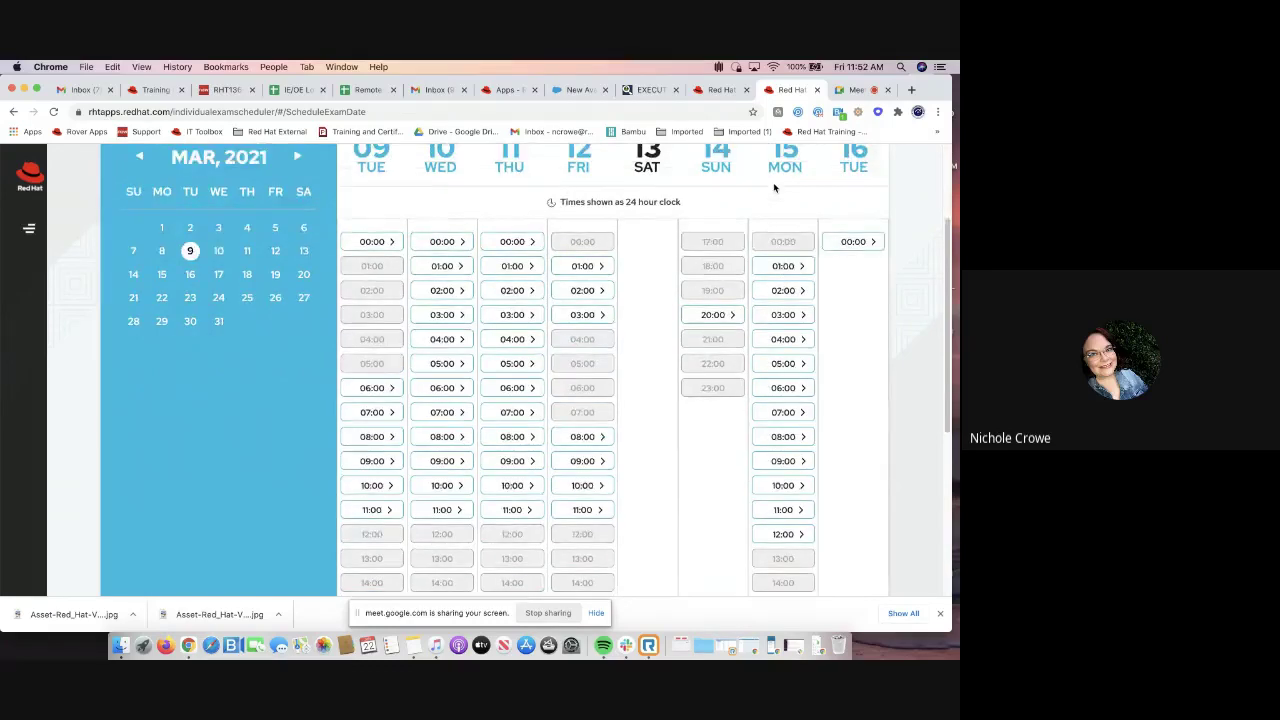
scroll(783, 300, "down", 1)
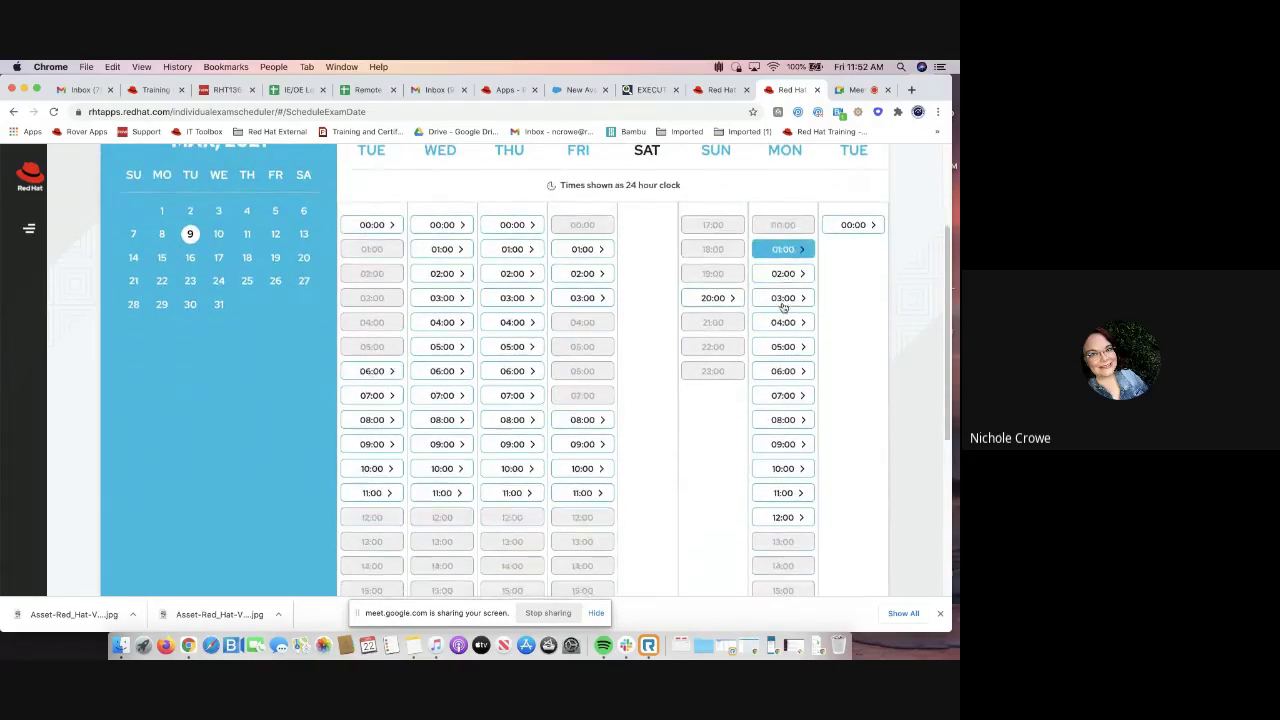
left_click(790, 486)
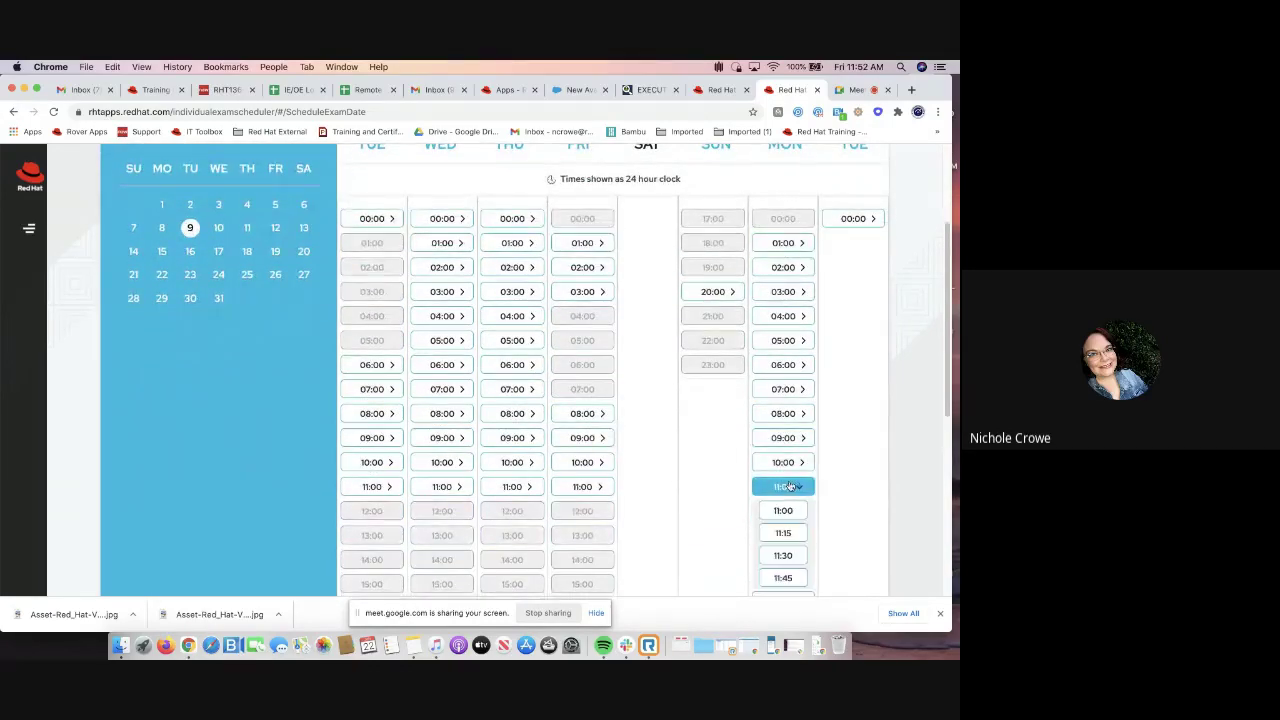
scroll(790, 495, "down", 2)
left_click(790, 496)
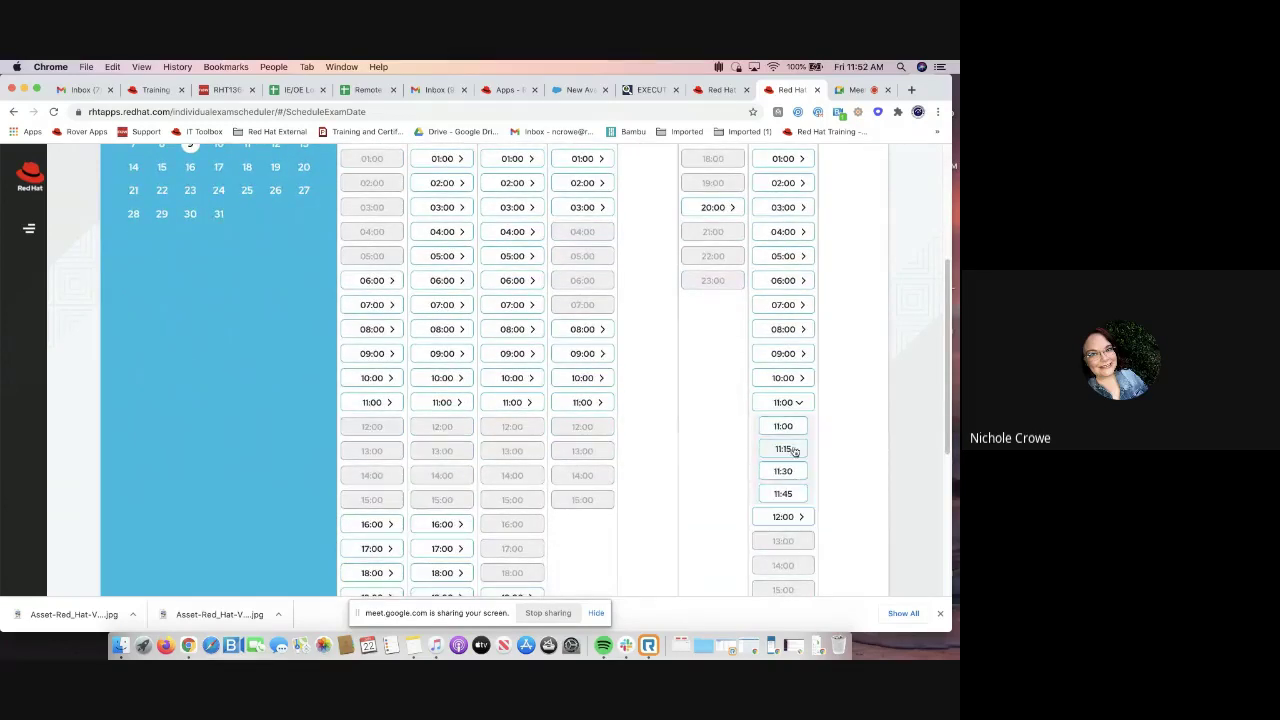
left_click(793, 478)
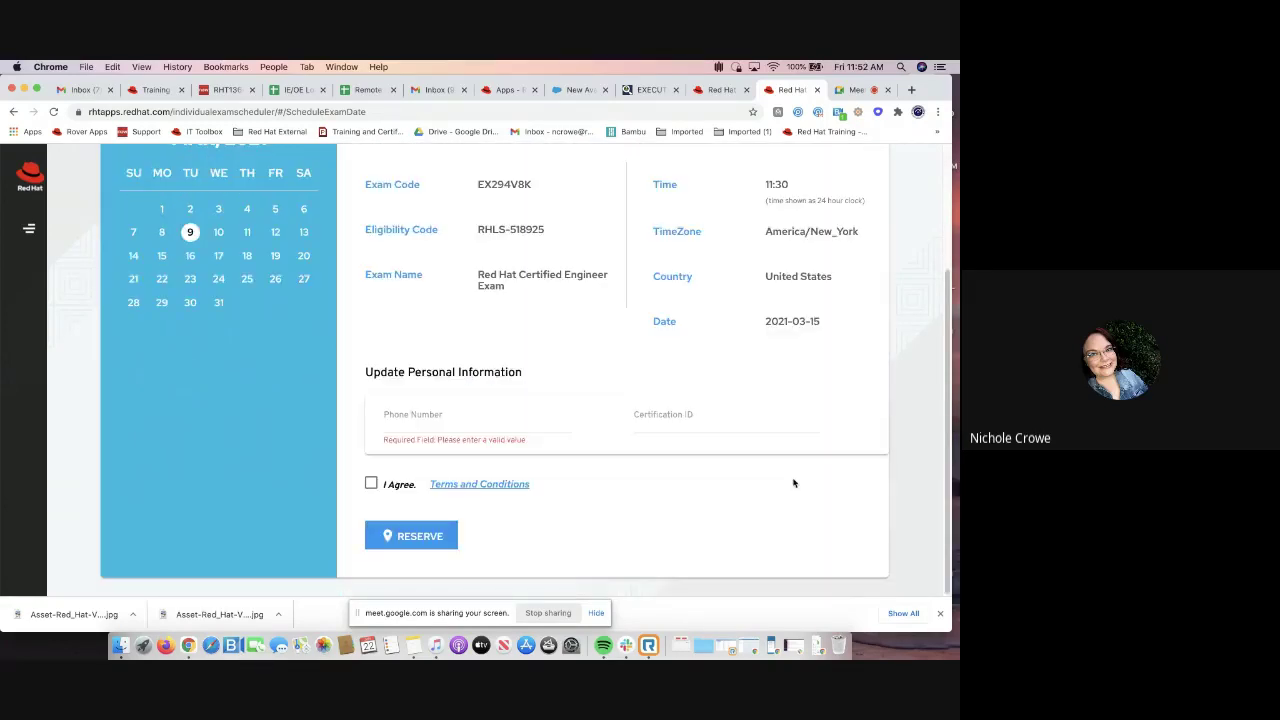
Enter the contact phone number and view the exam terms and conditions
left_click(420, 424)
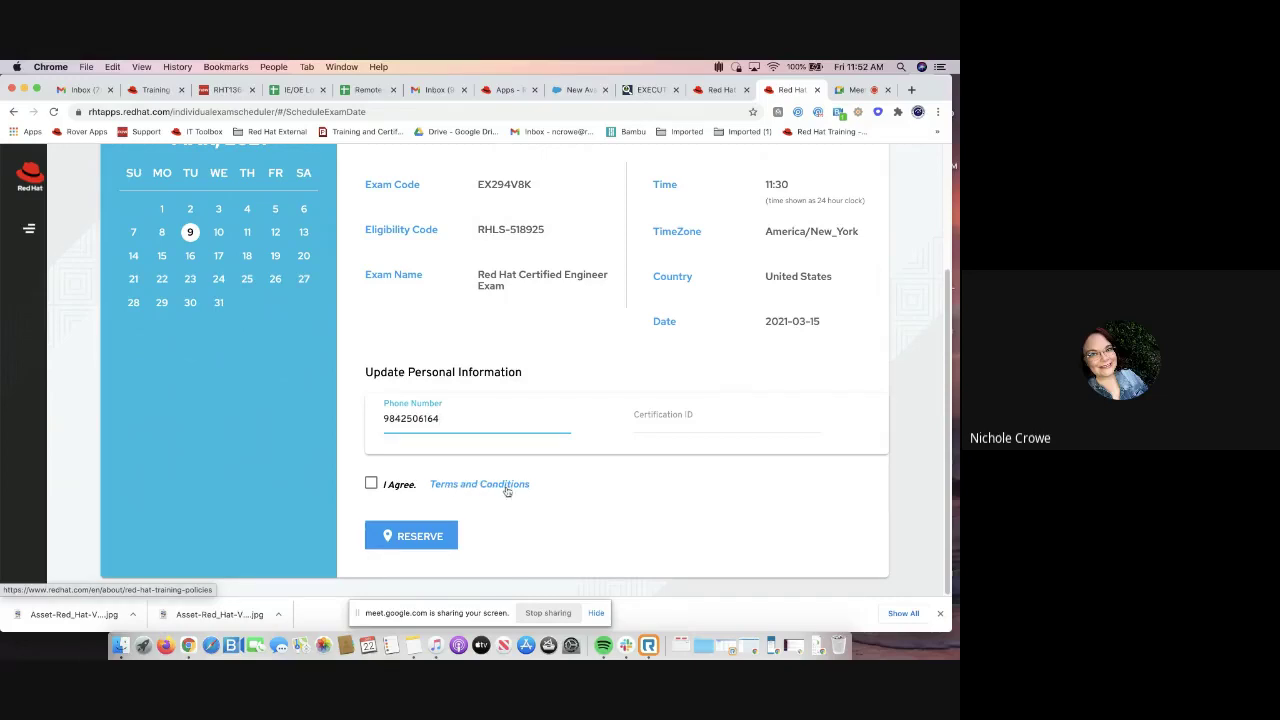
left_click(505, 486)
Tick I Agree for the Terms and Conditions and scroll down to the Reserve button
left_click(372, 485)
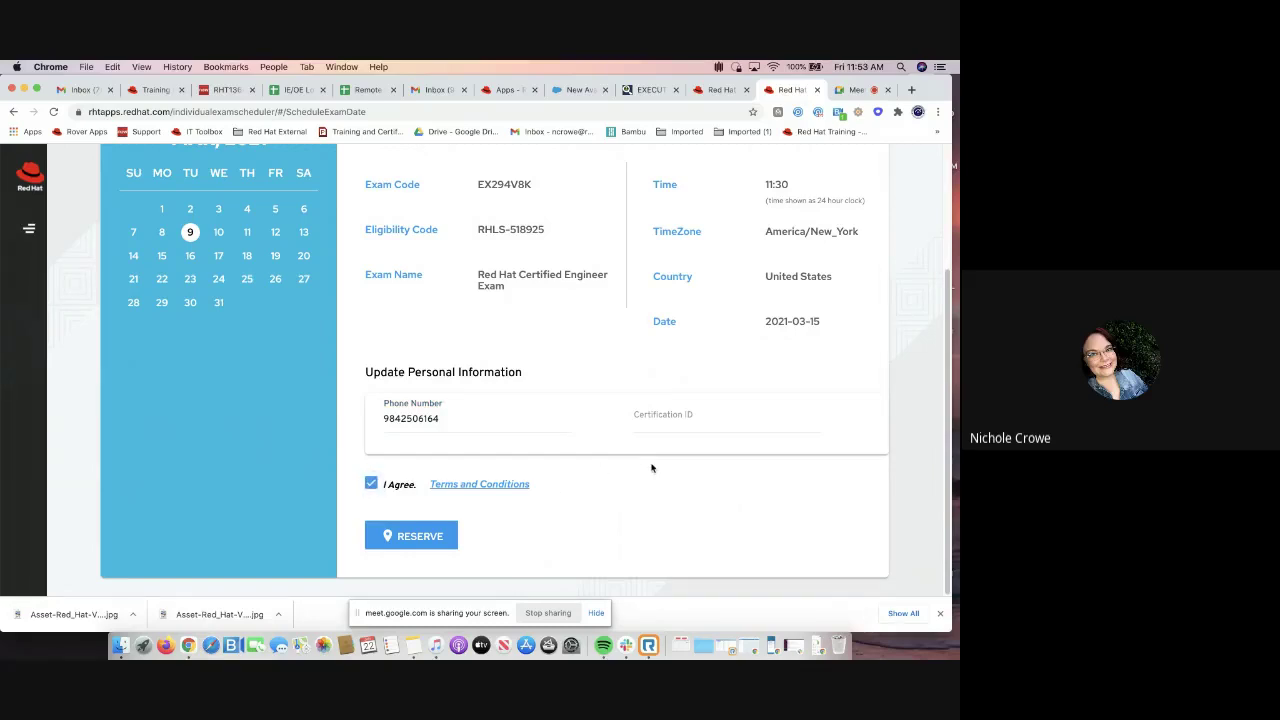
scroll(636, 440, "up", 2)
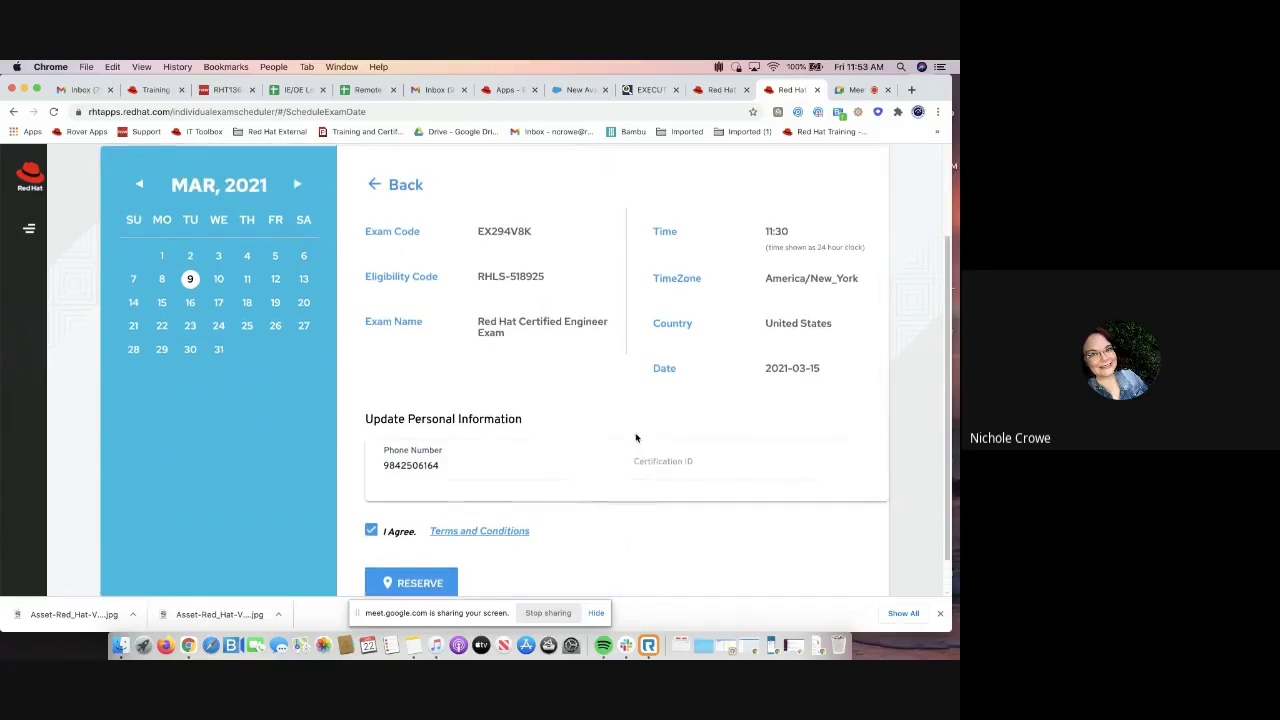
scroll(636, 437, "down", 1)
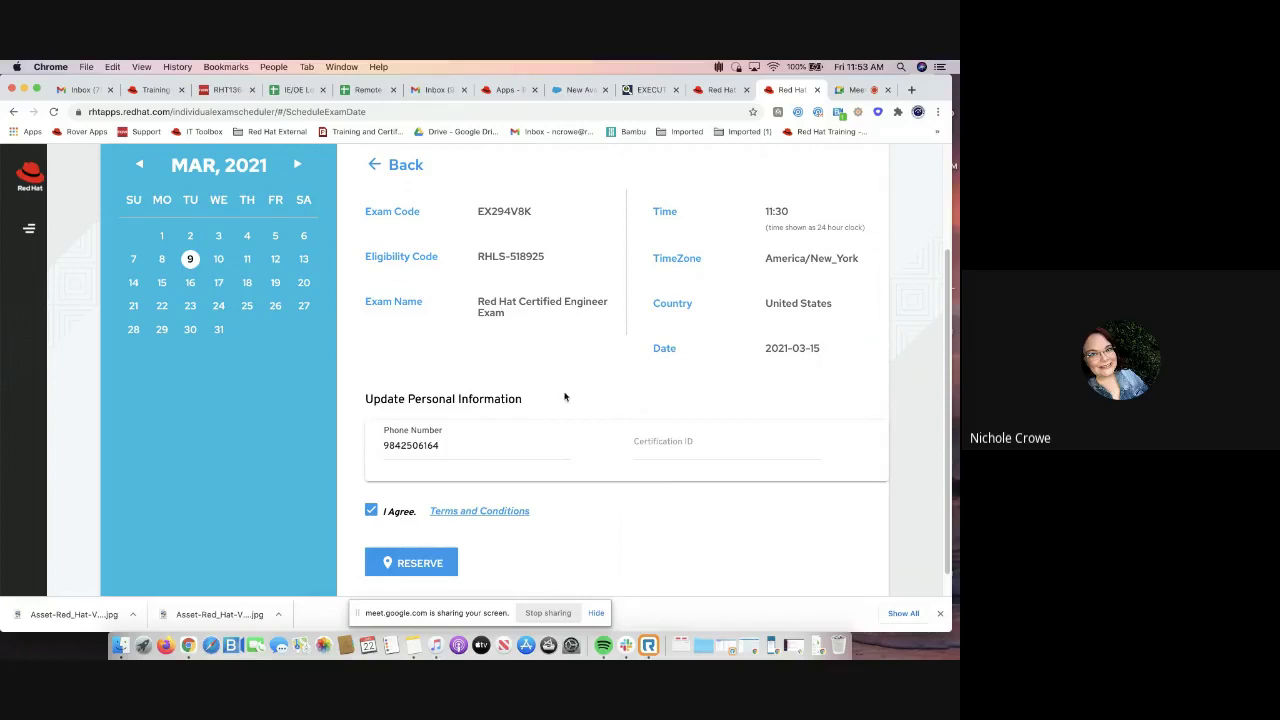
scroll(564, 397, "down", 2)
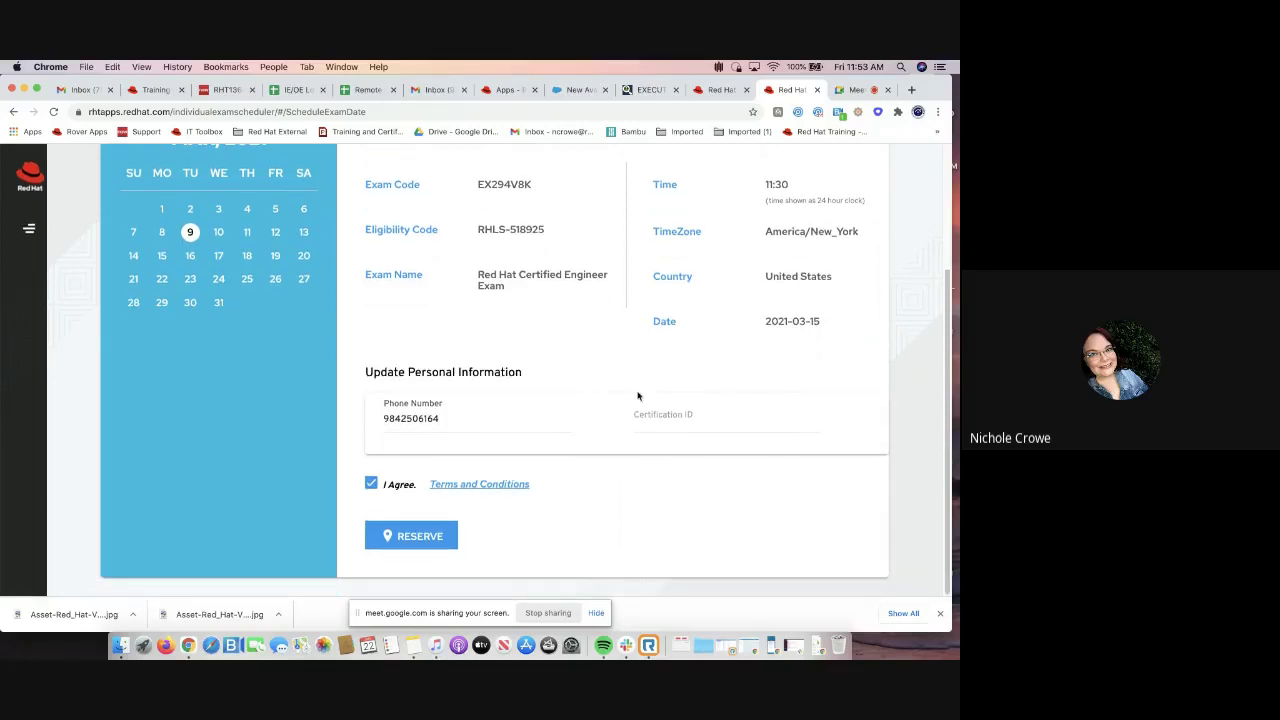
Reserve the 15 March 11:30 exam and return to the dashboard's EX294V8K card
left_click(403, 541)
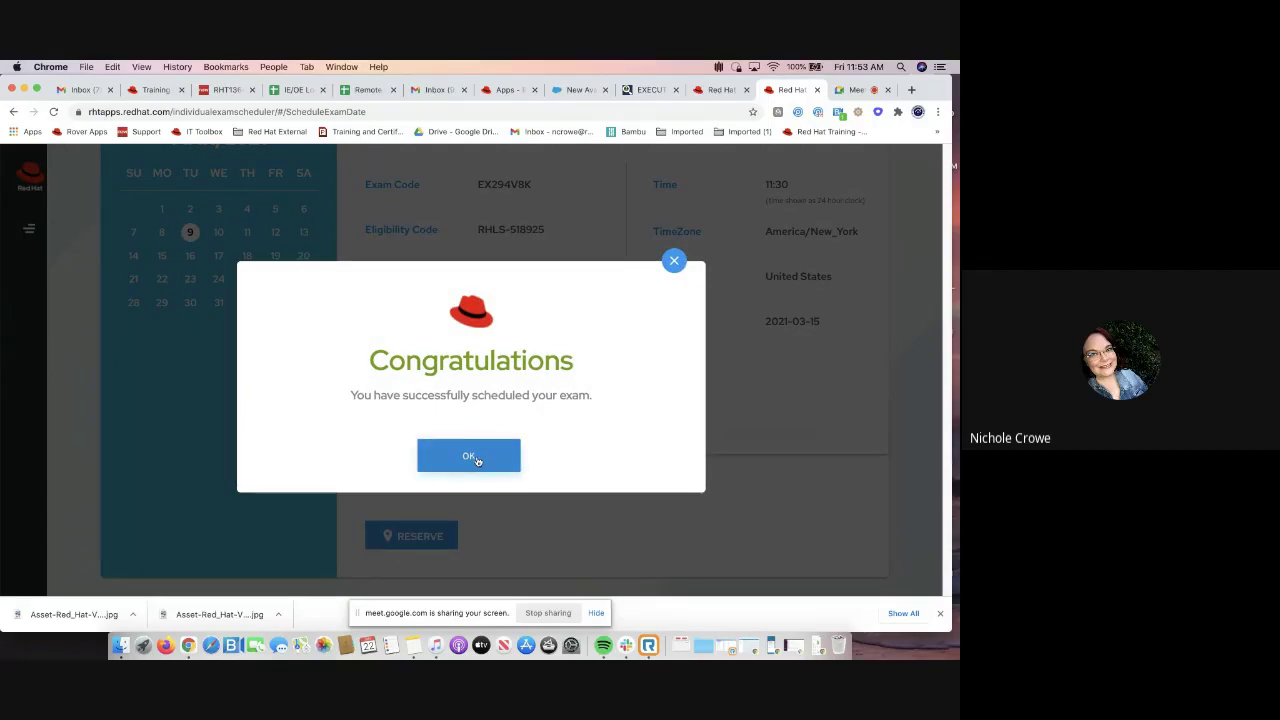
left_click(476, 457)
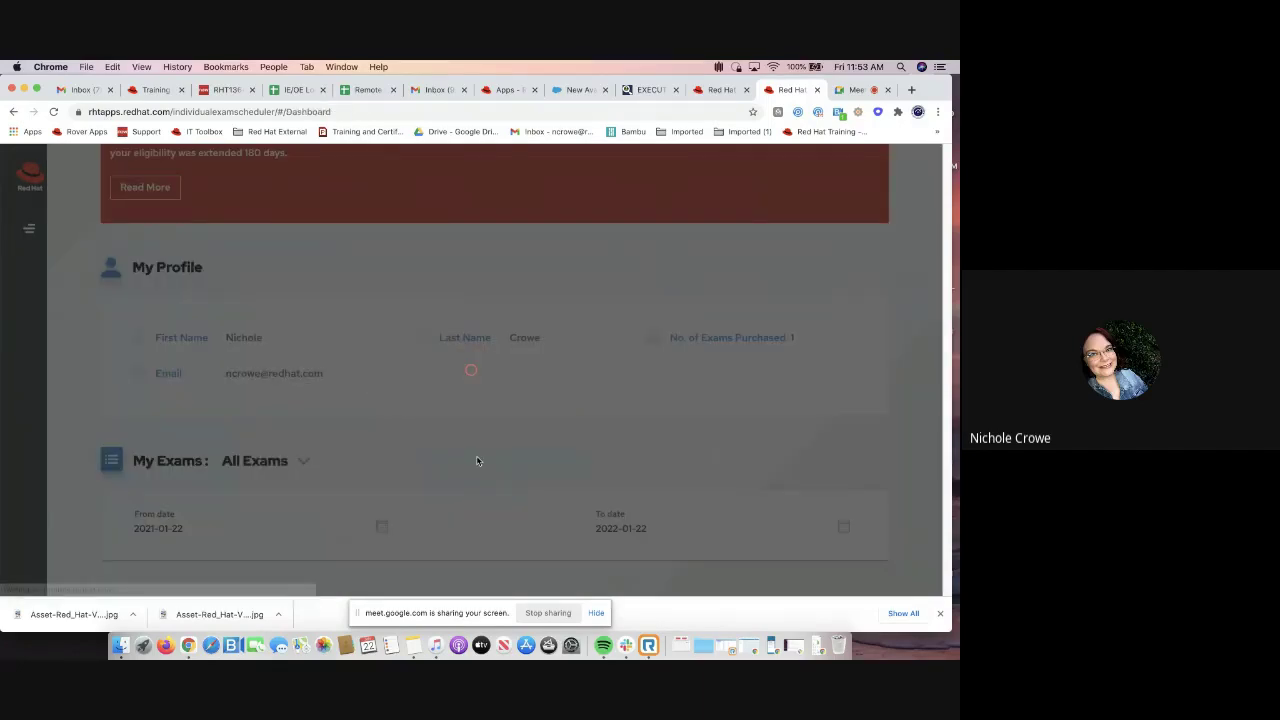
scroll(476, 458, "down", 5)
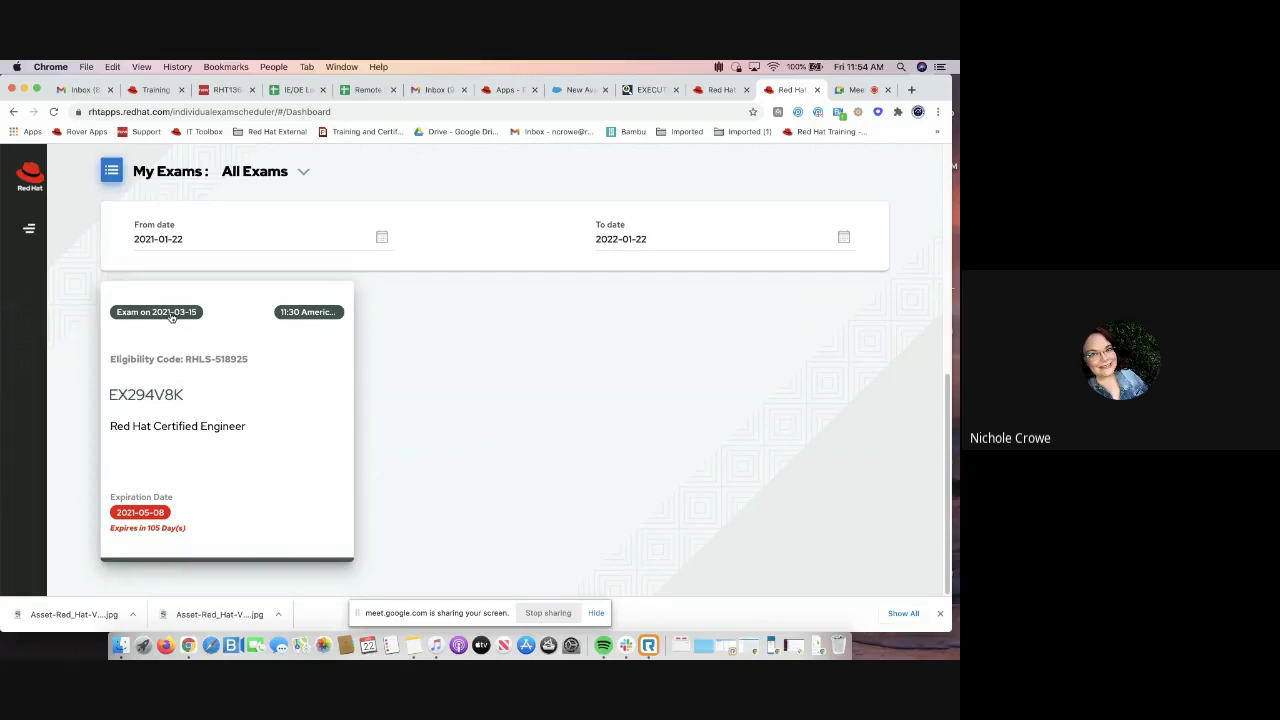
Reopen the booked EX294V8K exam, pick United States as photo ID country, and choose Reschedule
left_click(171, 316)
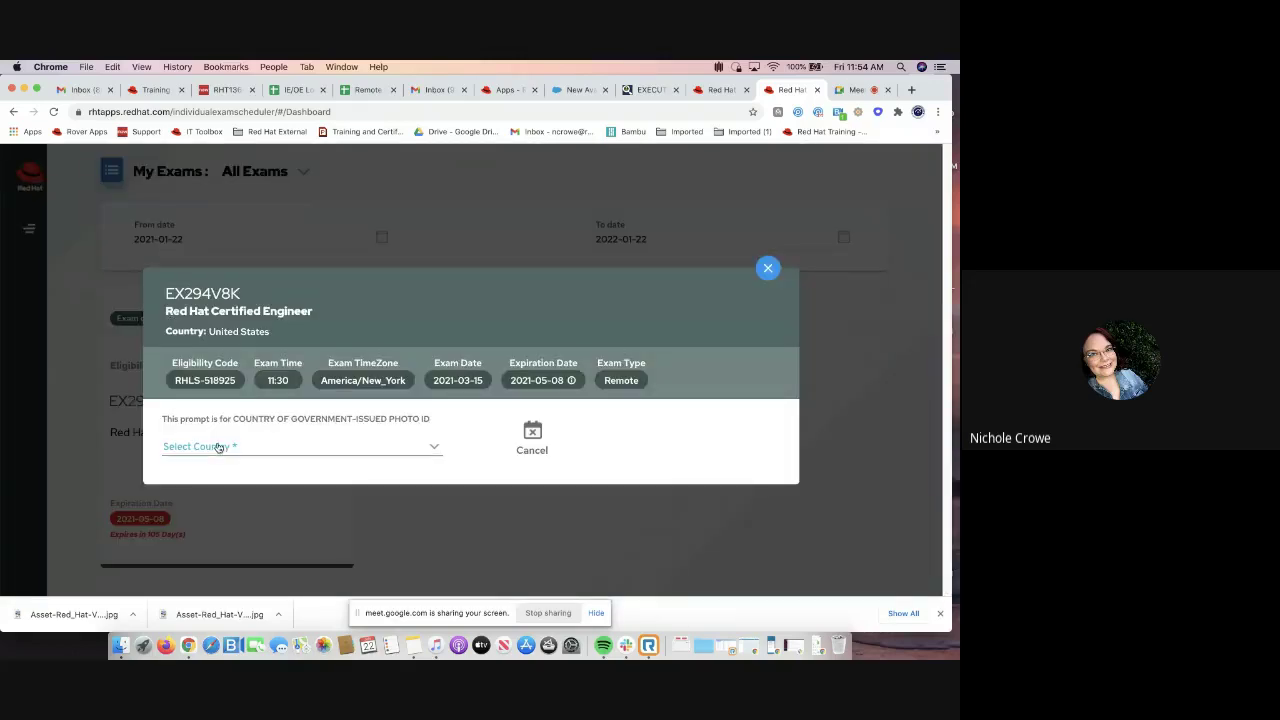
left_click(219, 447)
scroll(218, 447, "down", 20)
scroll(218, 447, "up", 10)
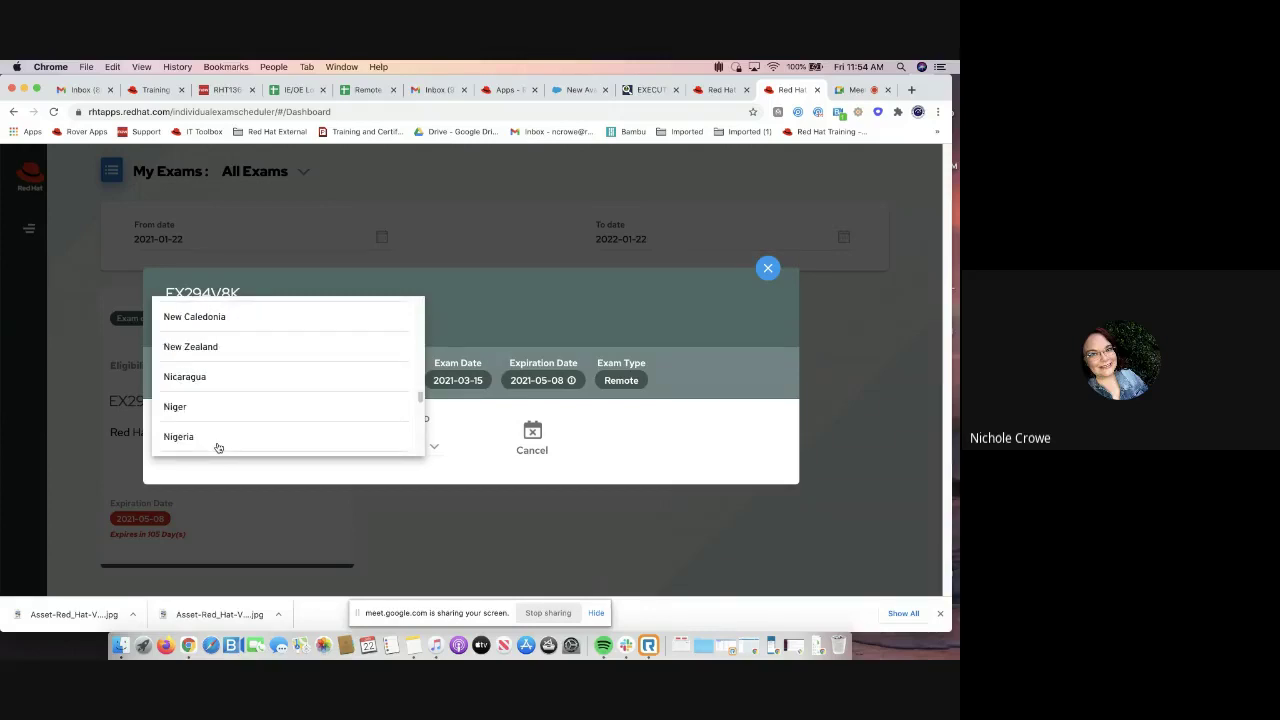
scroll(218, 447, "down", 15)
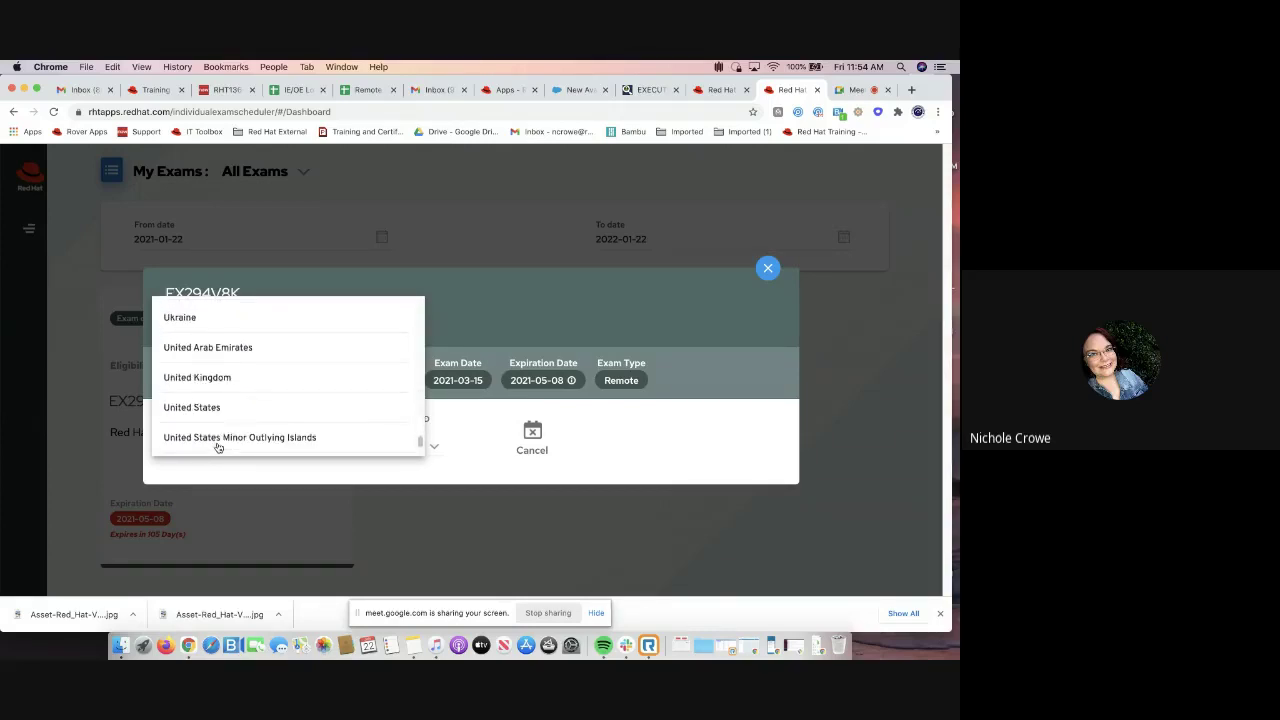
left_click(220, 408)
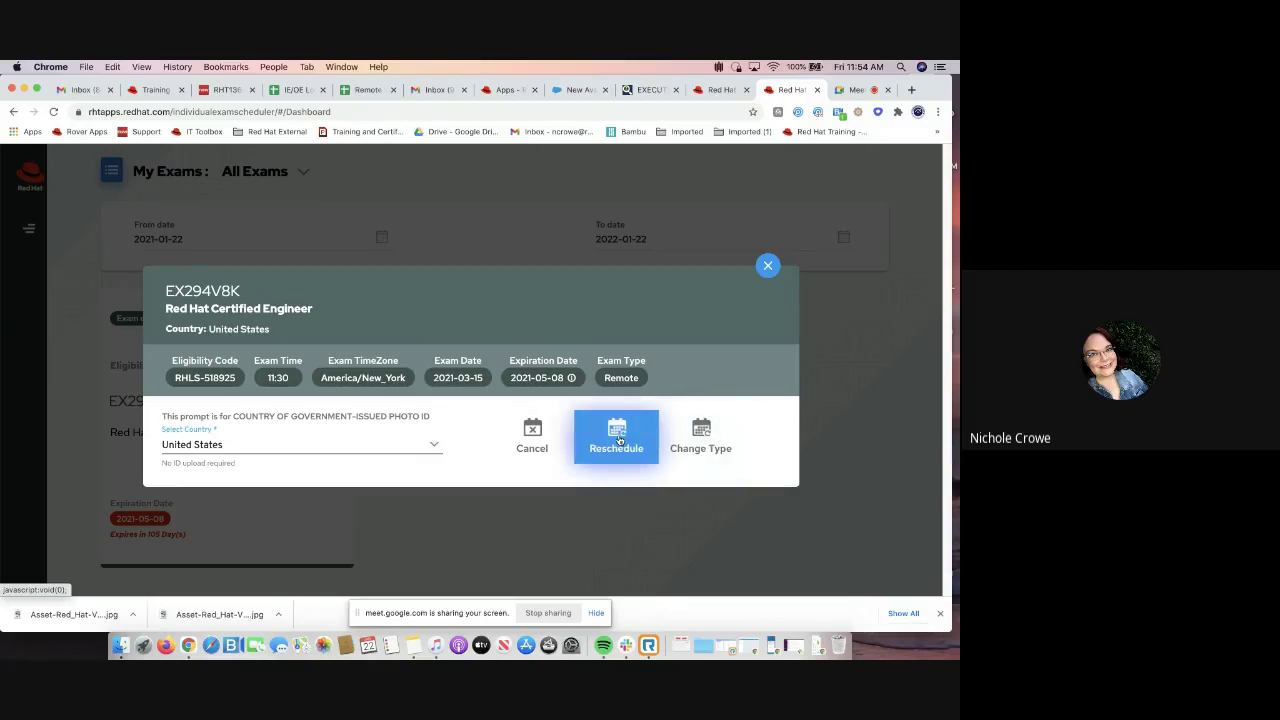
left_click(617, 437)
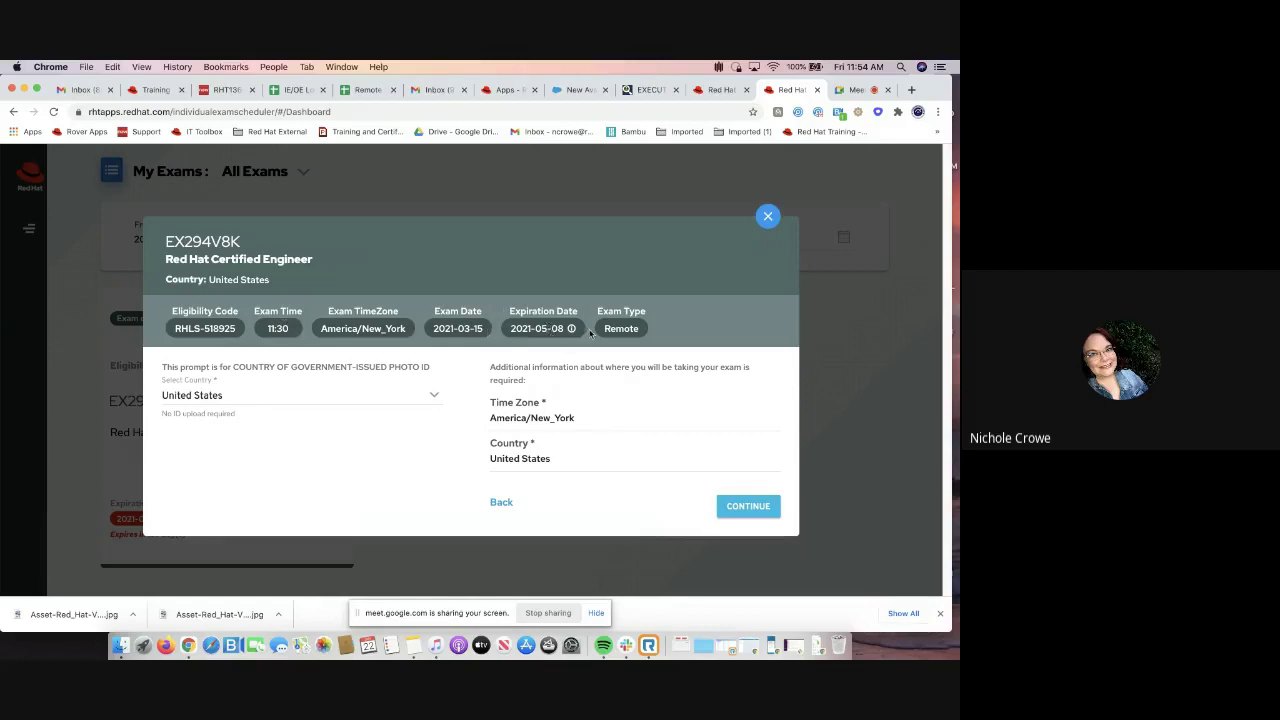
Continue to the reschedule calendar and advance it month by month to May 2021
left_click(757, 507)
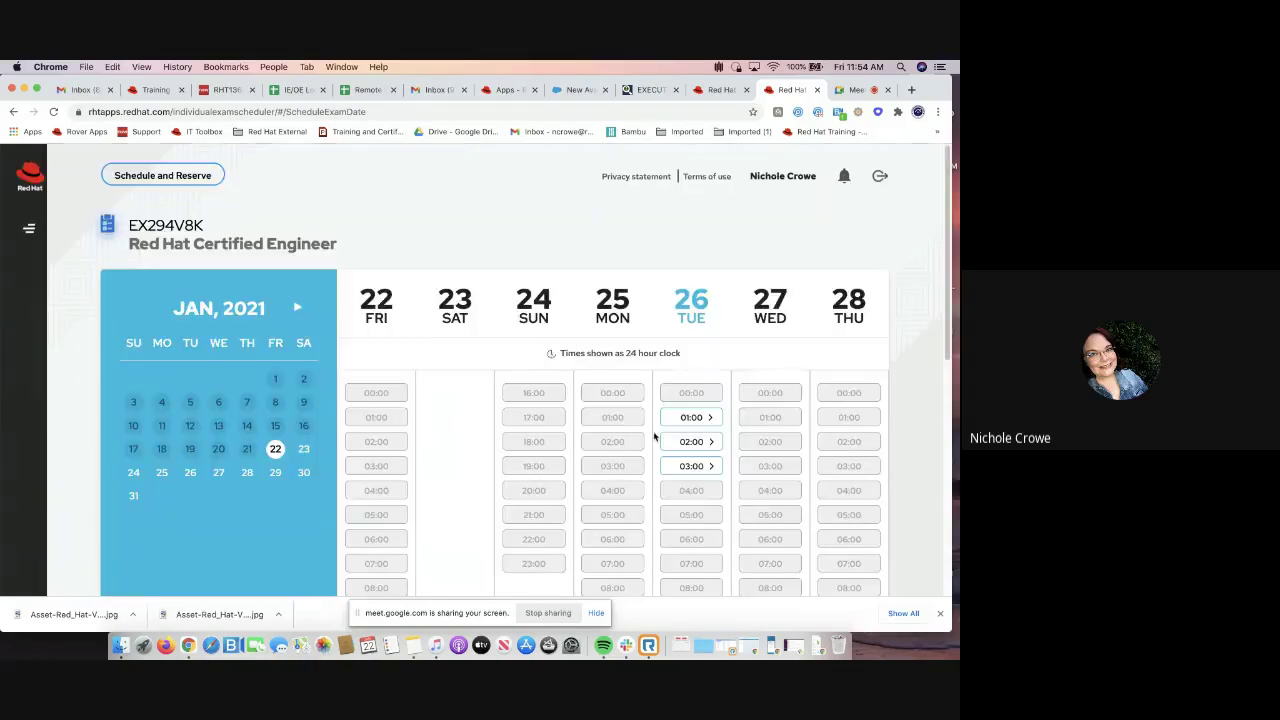
scroll(653, 436, "down", 5)
scroll(653, 436, "up", 4)
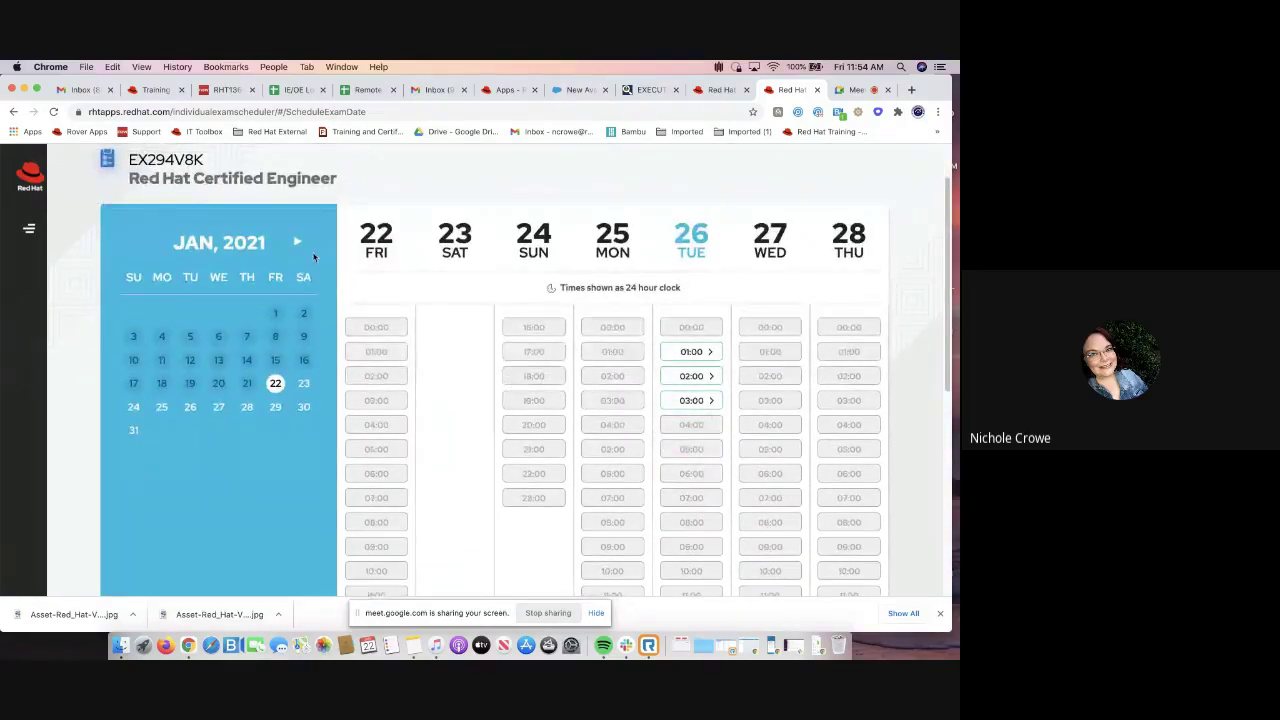
left_click(297, 242)
left_click(297, 242)
left_click(297, 242)
left_click(296, 242)
Abandon rescheduling by choosing Exams Scheduled from the navigation menu
scroll(326, 313, "up", 2)
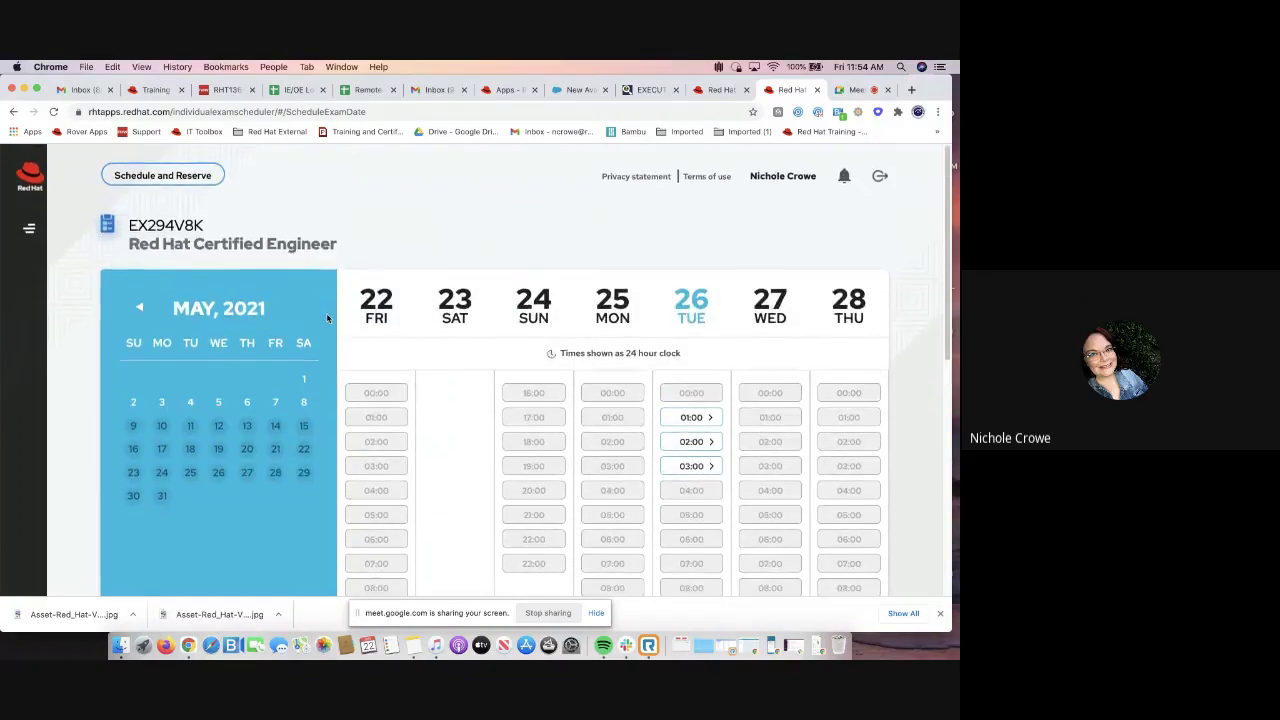
scroll(190, 275, "down", 1)
scroll(190, 275, "up", 1)
left_click(29, 228)
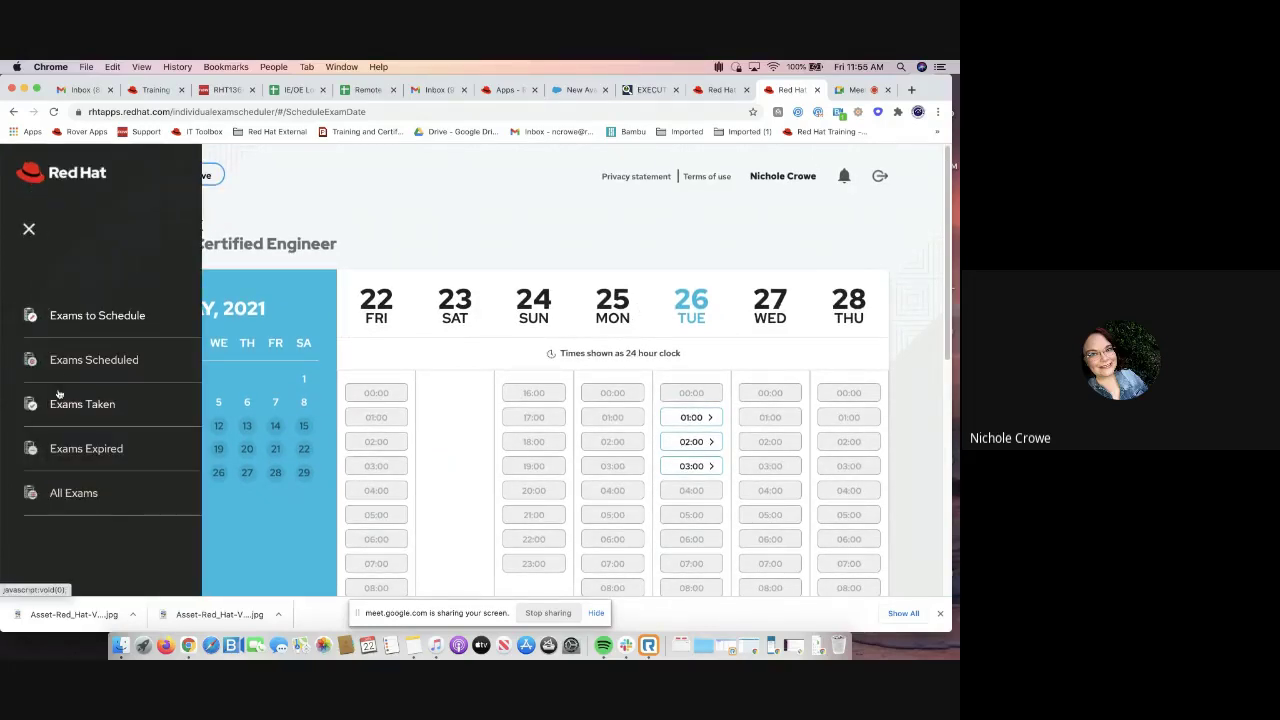
left_click(85, 362)
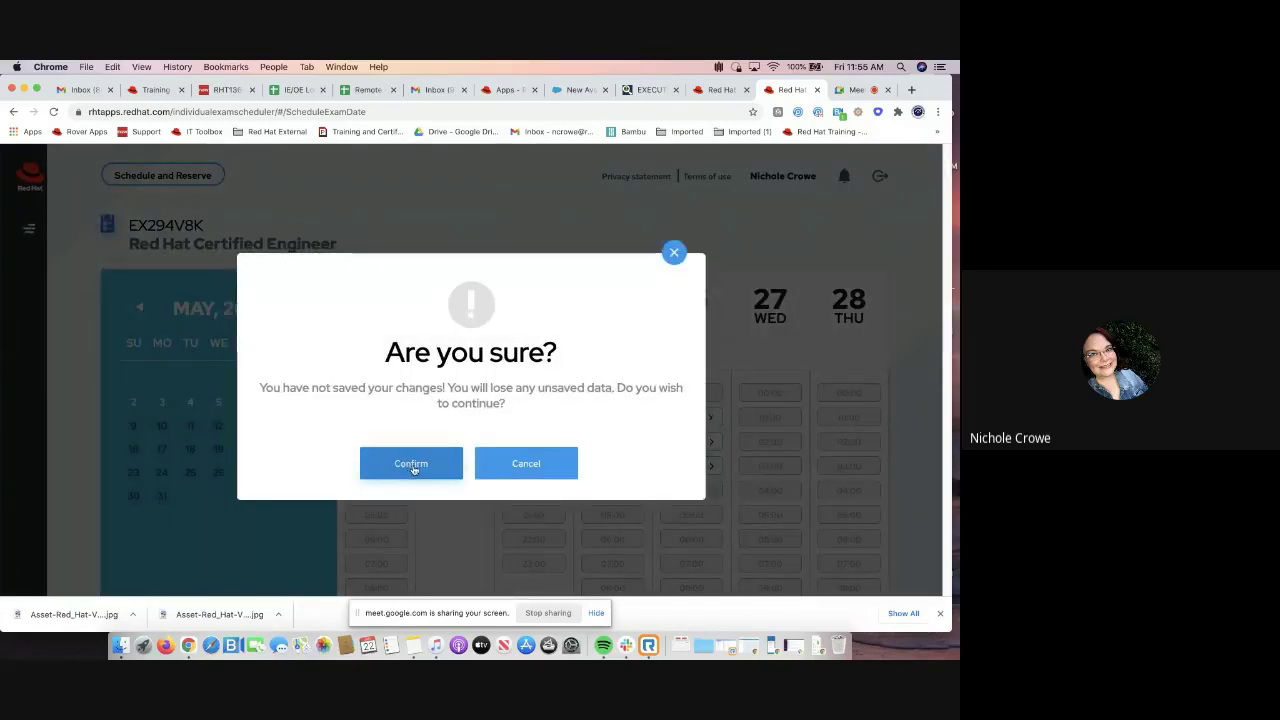
Confirm leaving unsaved changes, reopen the exam, and select United States as photo ID country
left_click(411, 465)
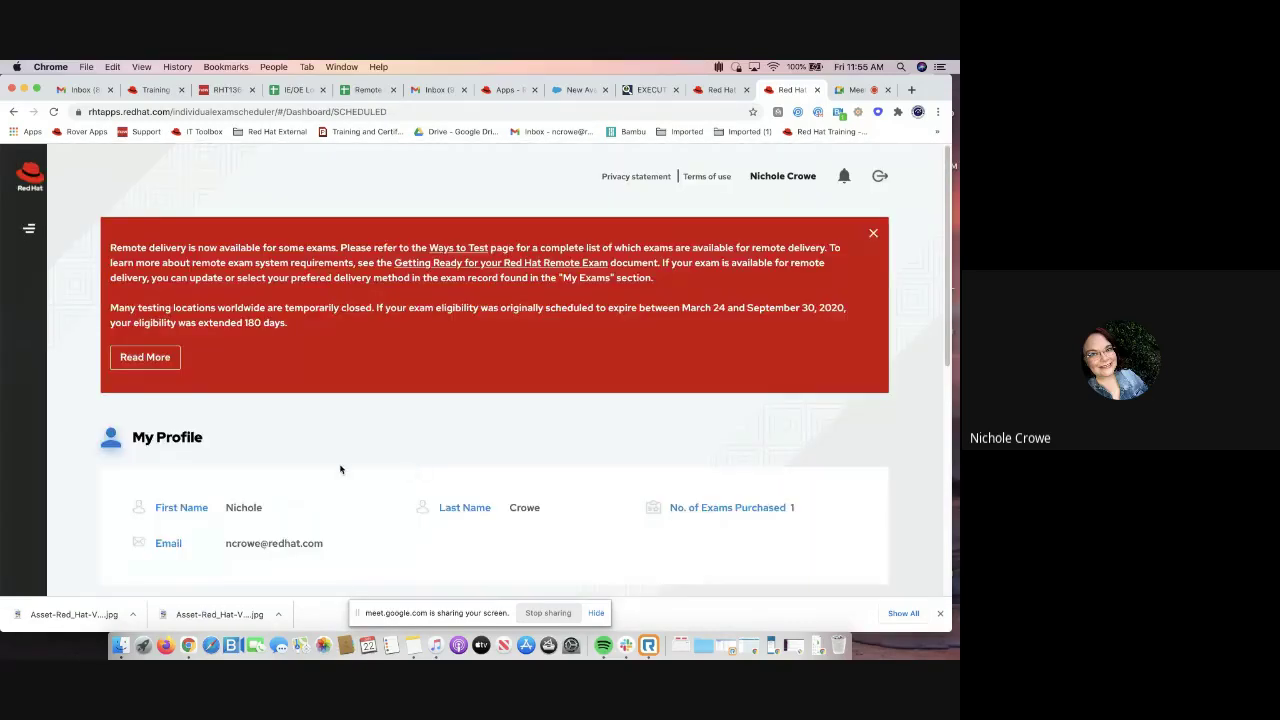
scroll(340, 469, "down", 5)
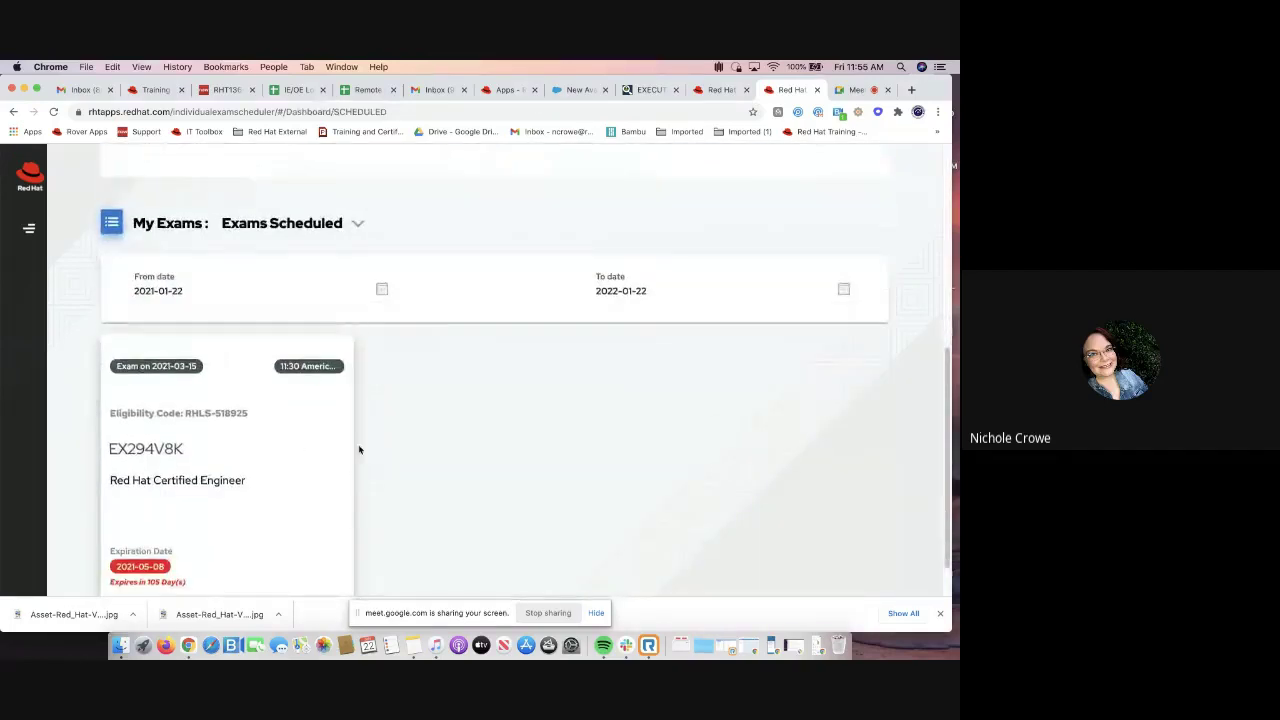
left_click(195, 456)
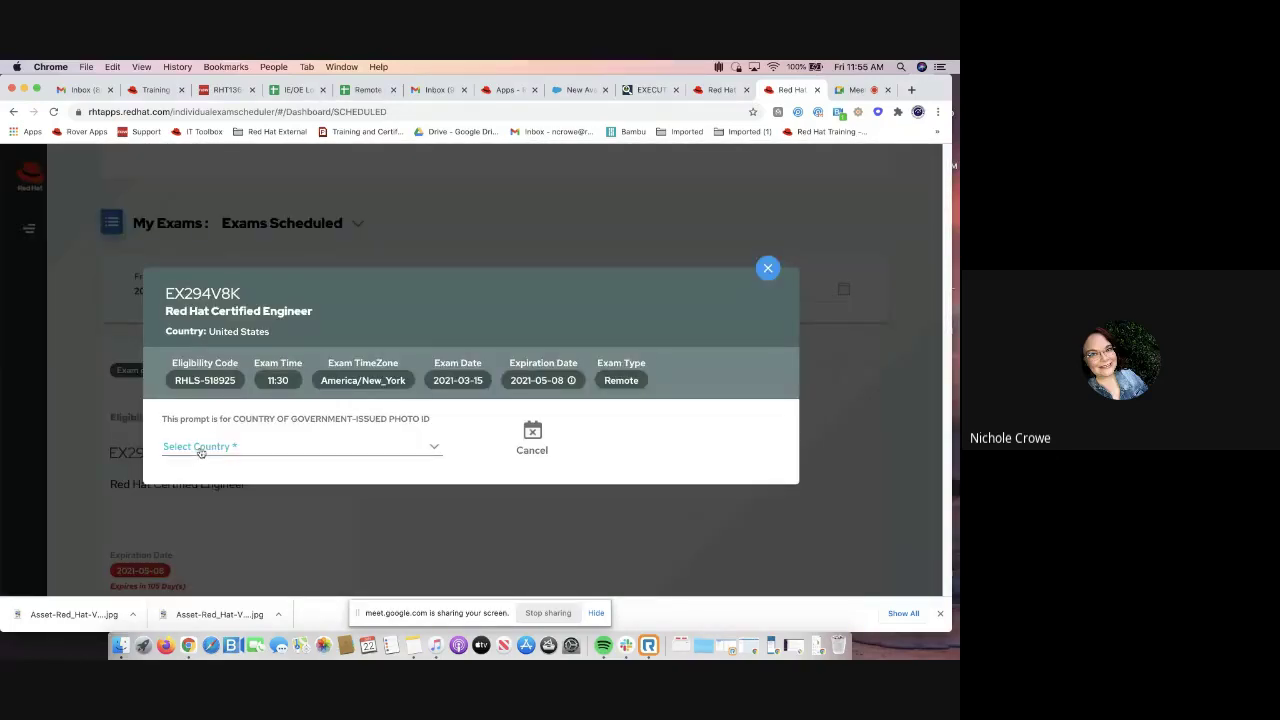
left_click(198, 455)
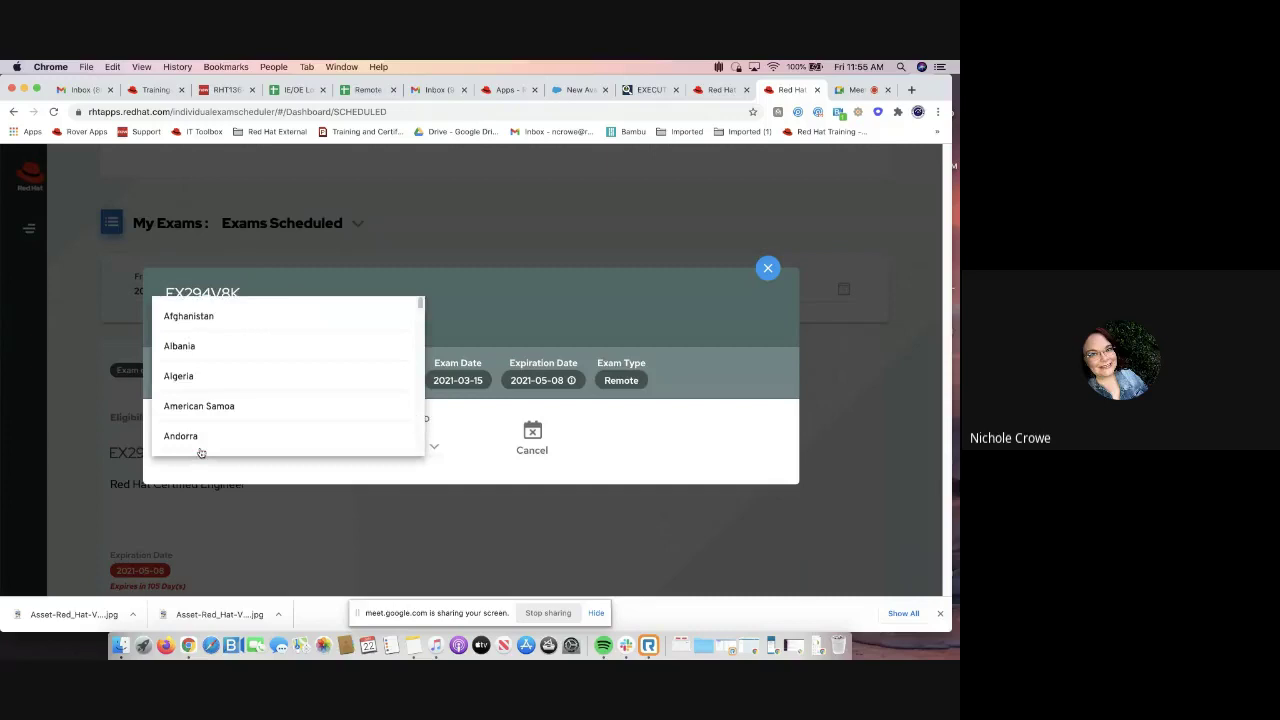
scroll(200, 453, "down", 20)
left_click(206, 440)
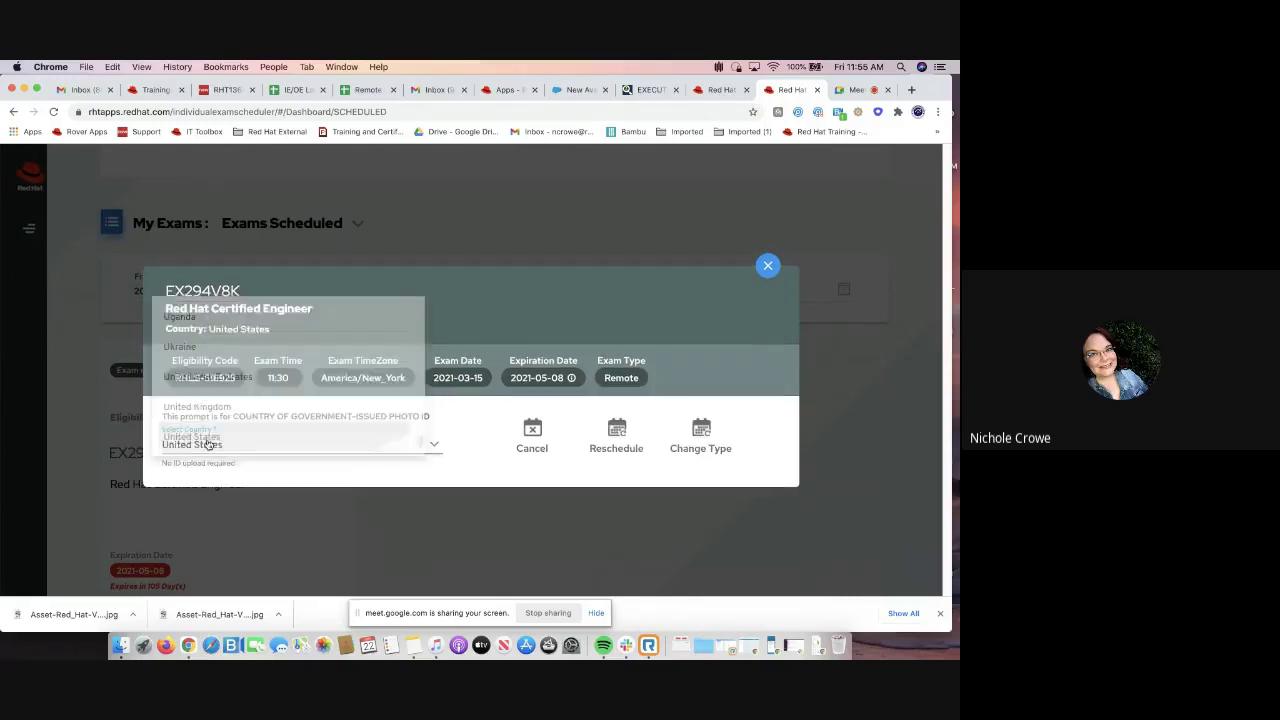
Cancel the EX294V8K exam session and dismiss the cancellation success message
left_click(532, 436)
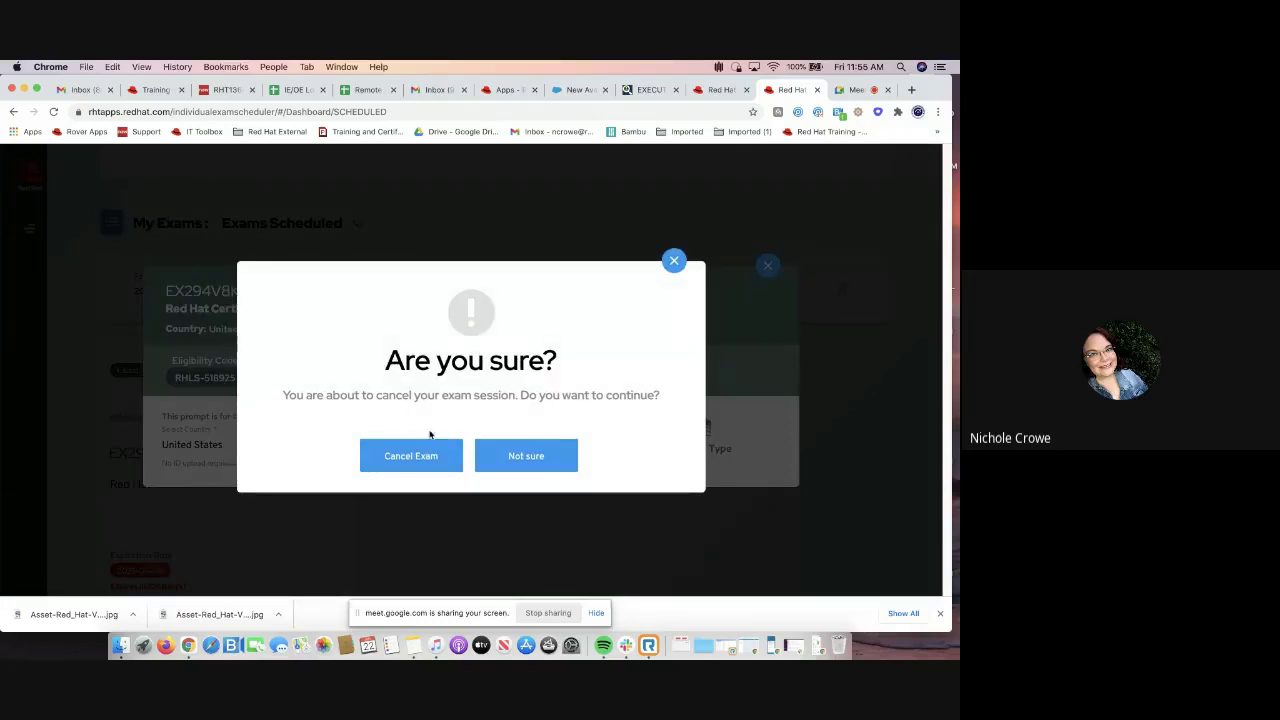
left_click(410, 456)
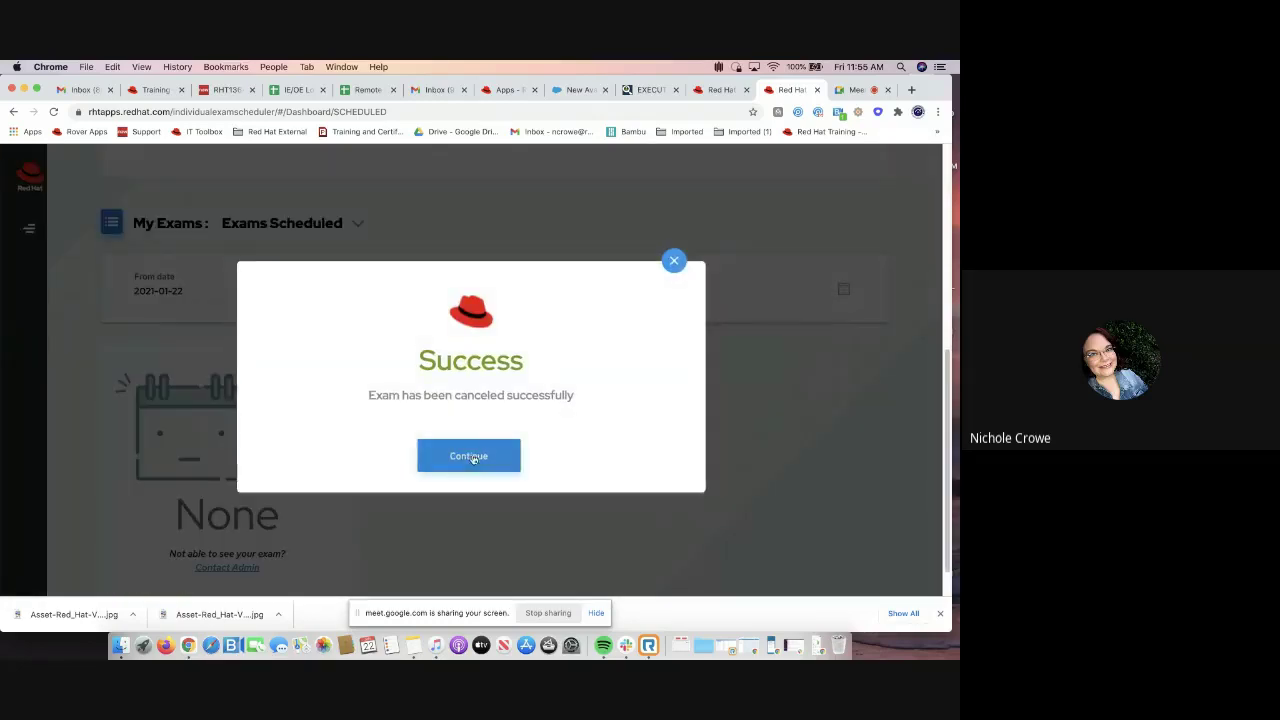
left_click(474, 457)
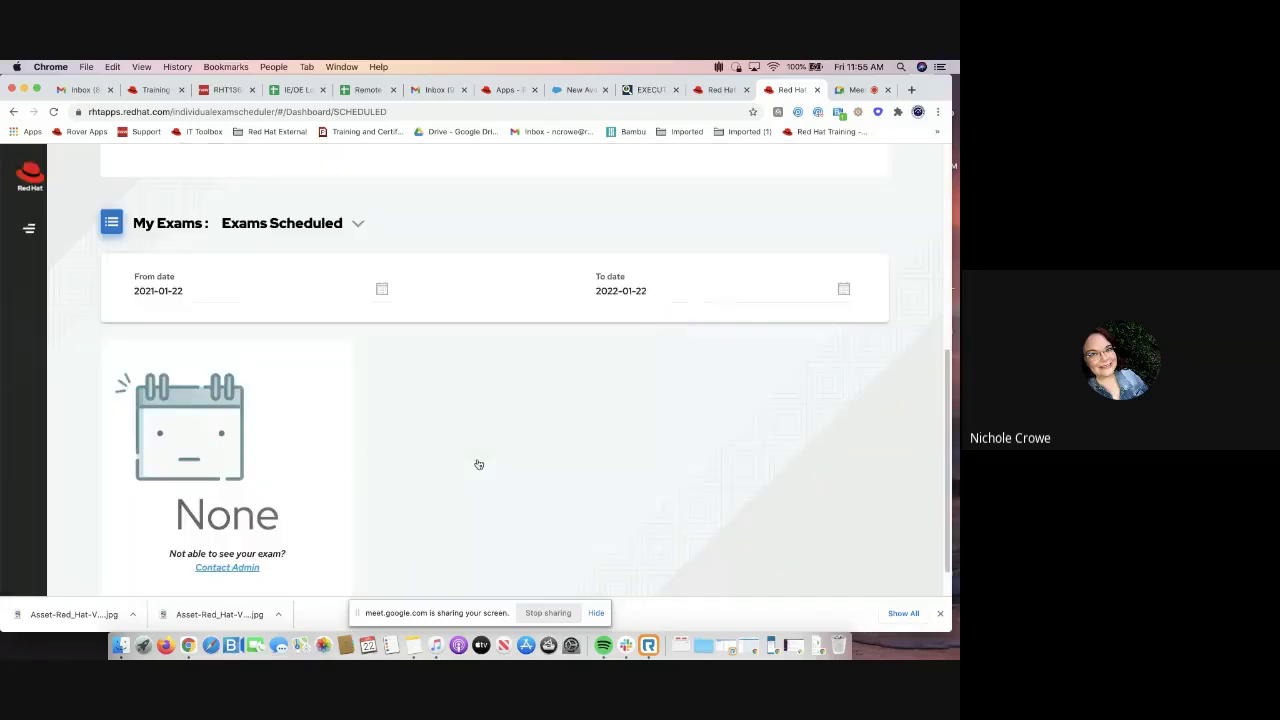
scroll(387, 455, "down", 1)
scroll(387, 455, "down", 1)
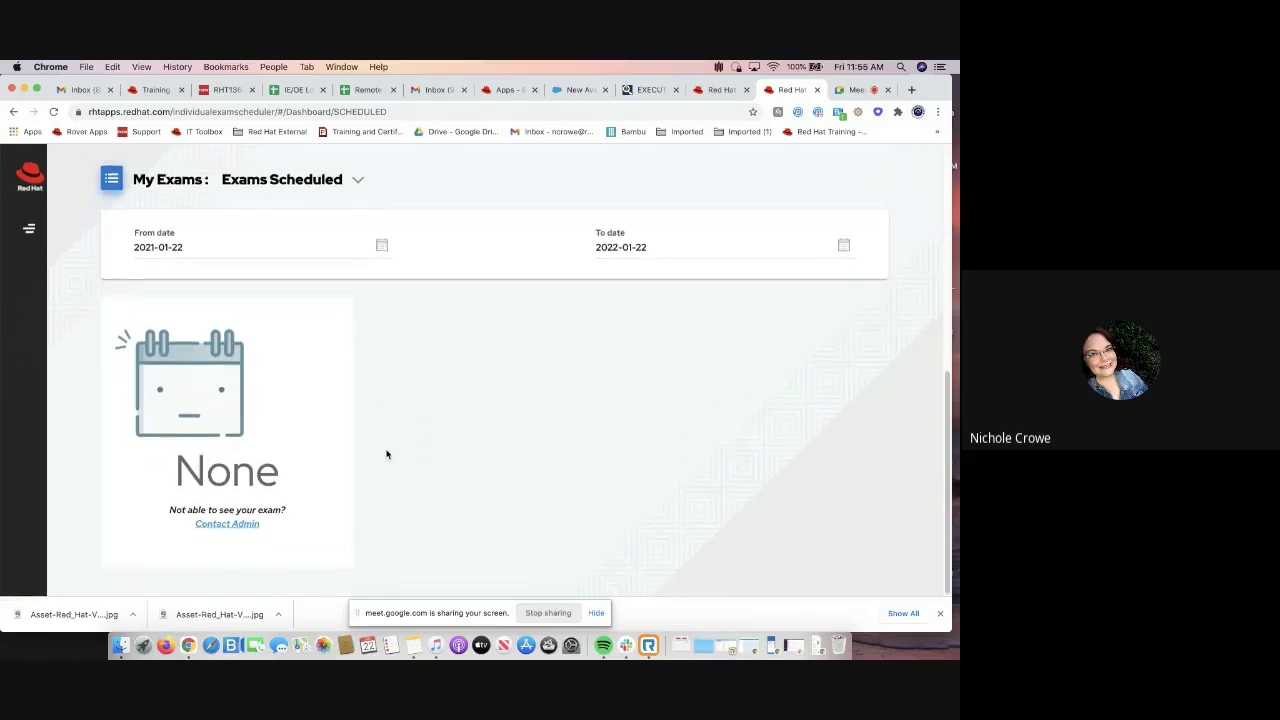
scroll(387, 455, "down", 3)
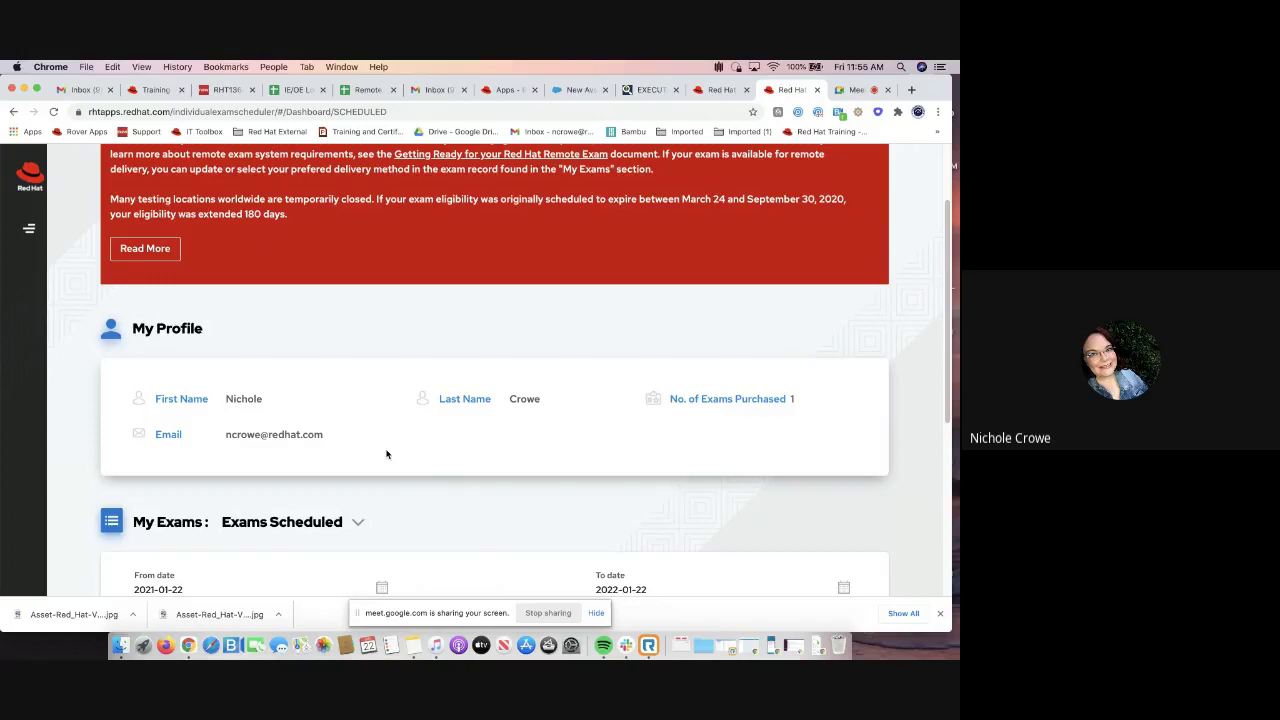
Return to the Google Meet tab and bring up the meeting's More options menu
left_click(856, 91)
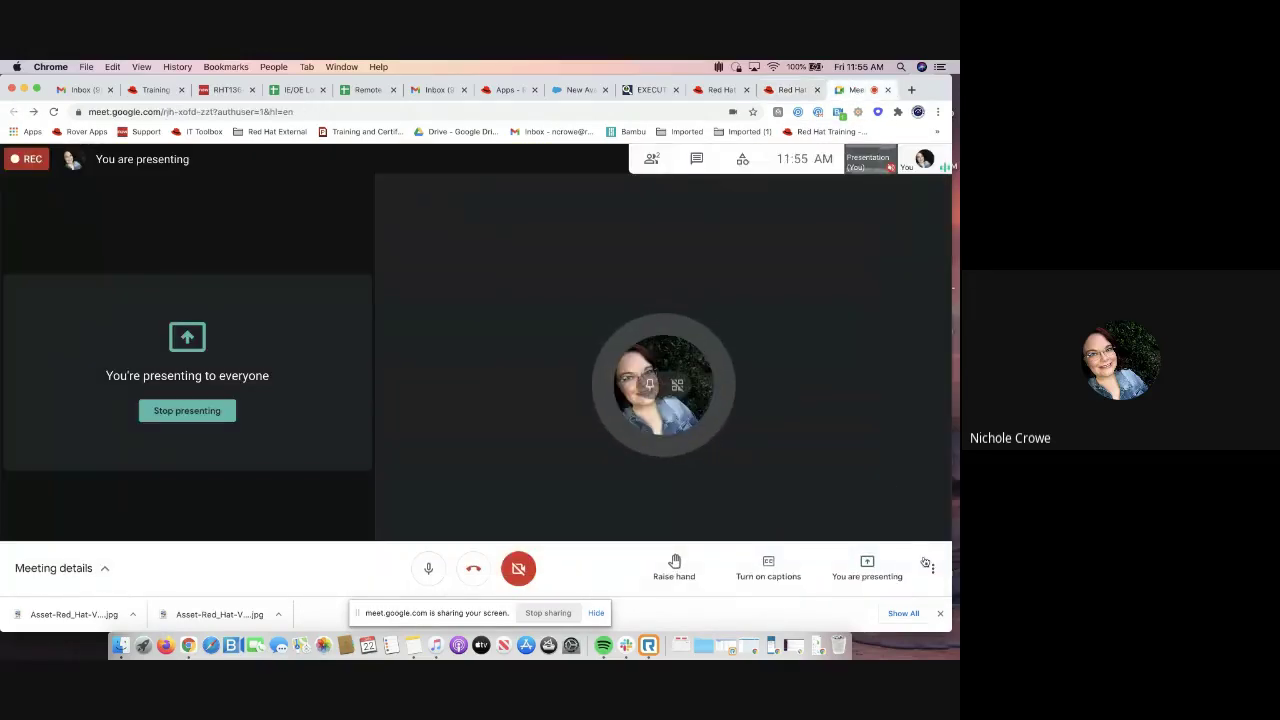
left_click(933, 571)
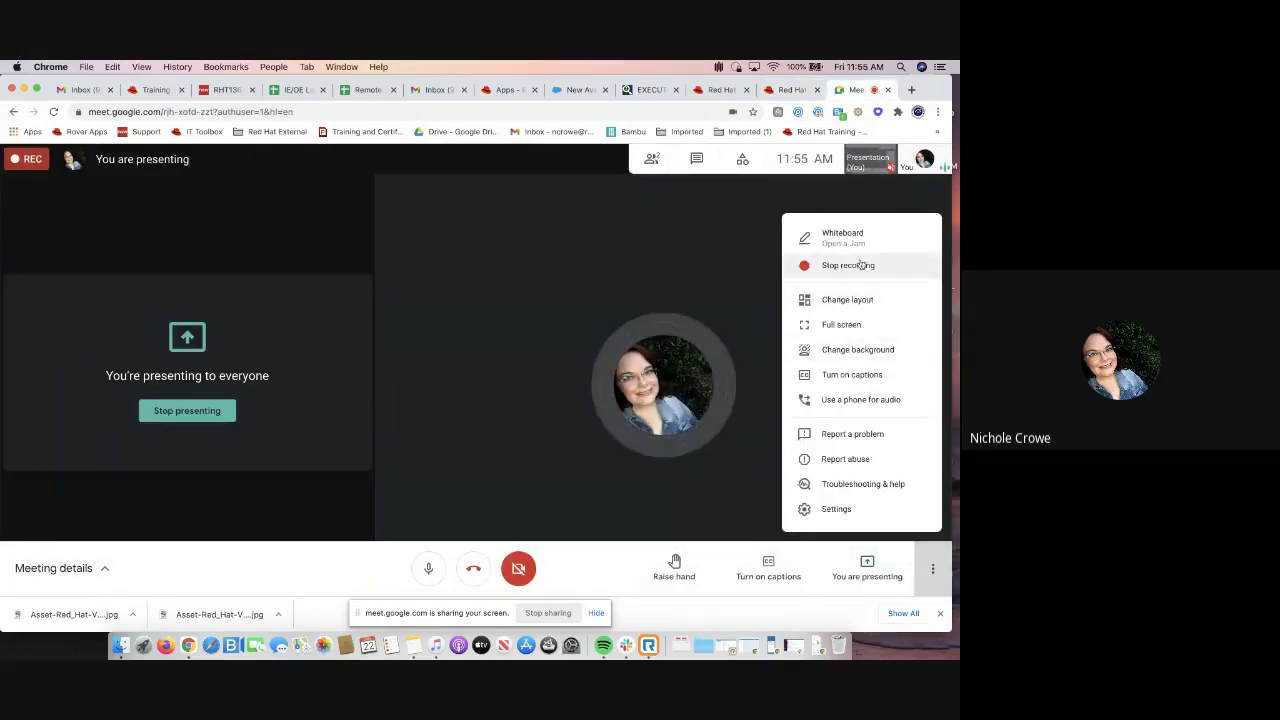